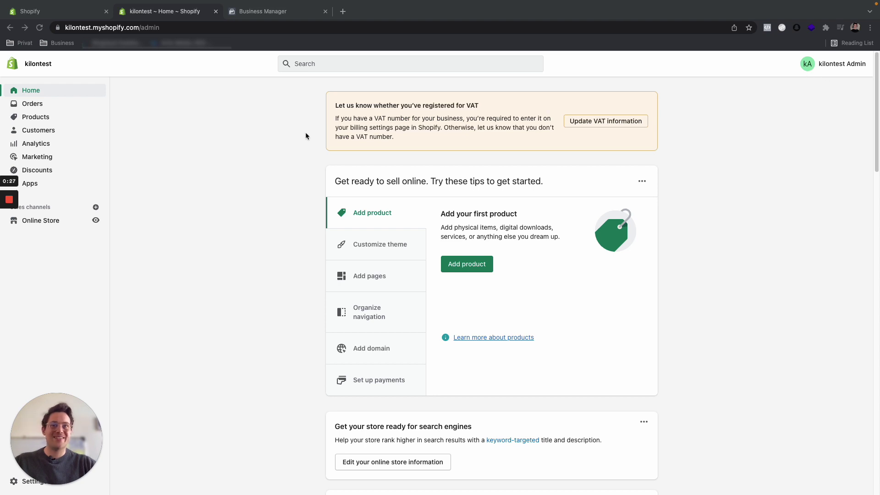
Step: Browse from the store's Apps page into the App Store collection and open the Facebook channel listing
left_click(228, 180)
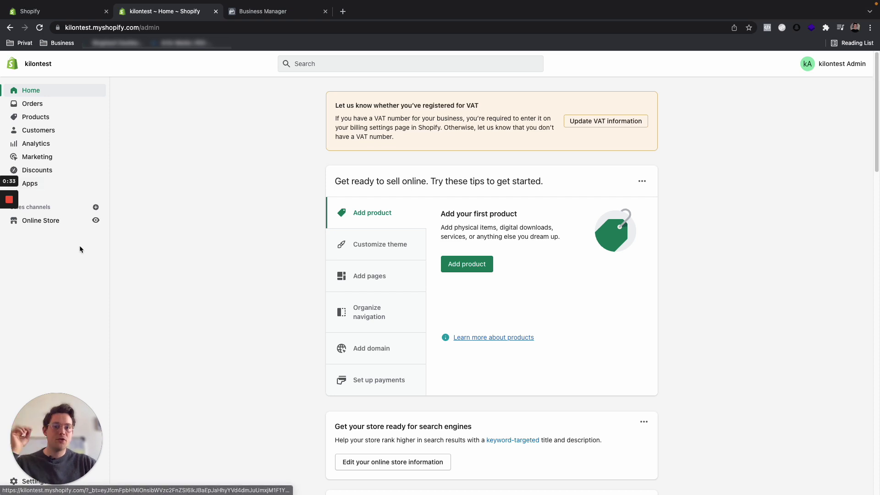
left_click(53, 188)
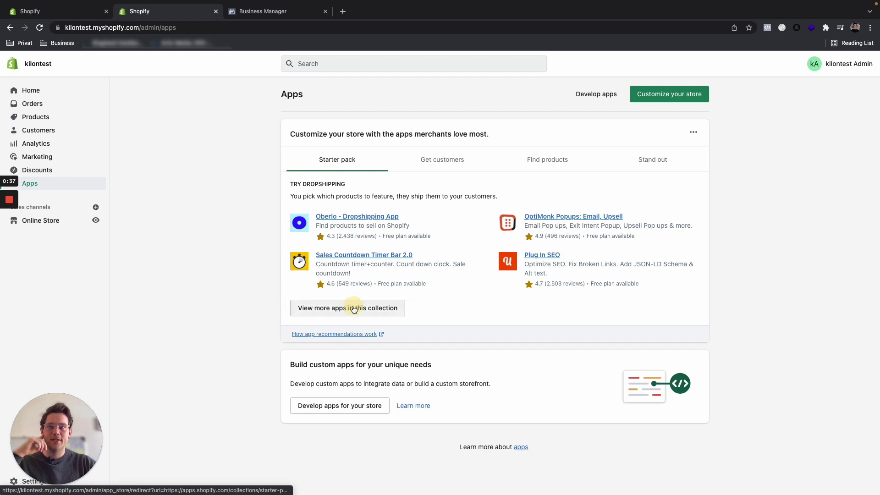
left_click(379, 308)
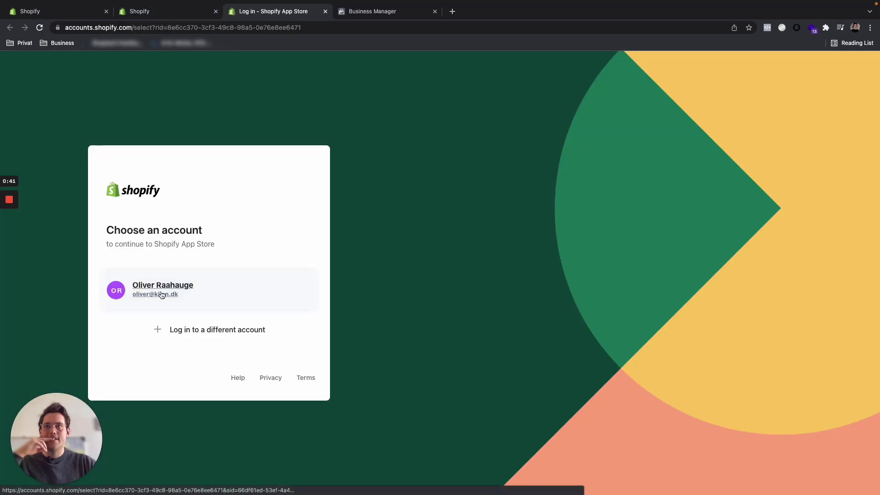
left_click(317, 289)
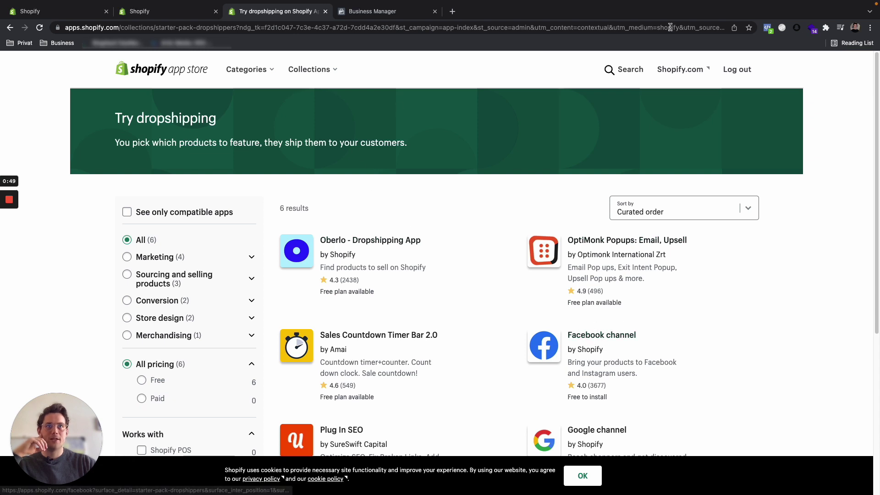
left_click(629, 71)
left_click(809, 285)
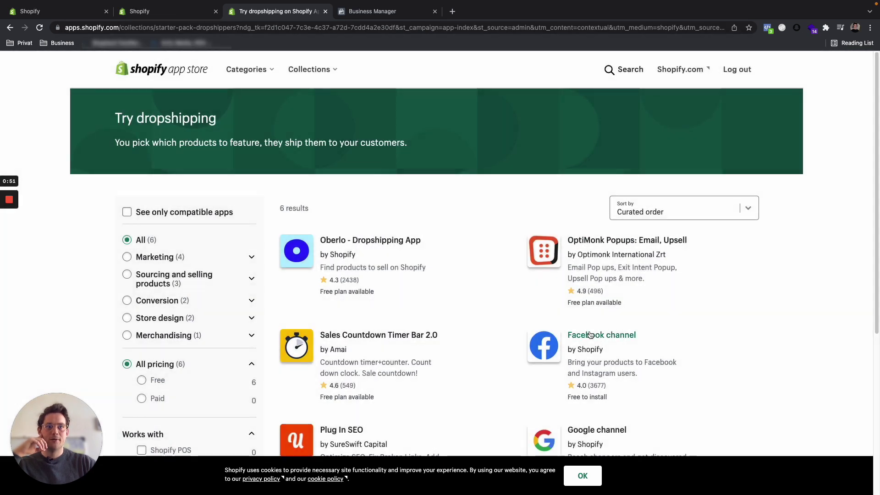
left_click(589, 338)
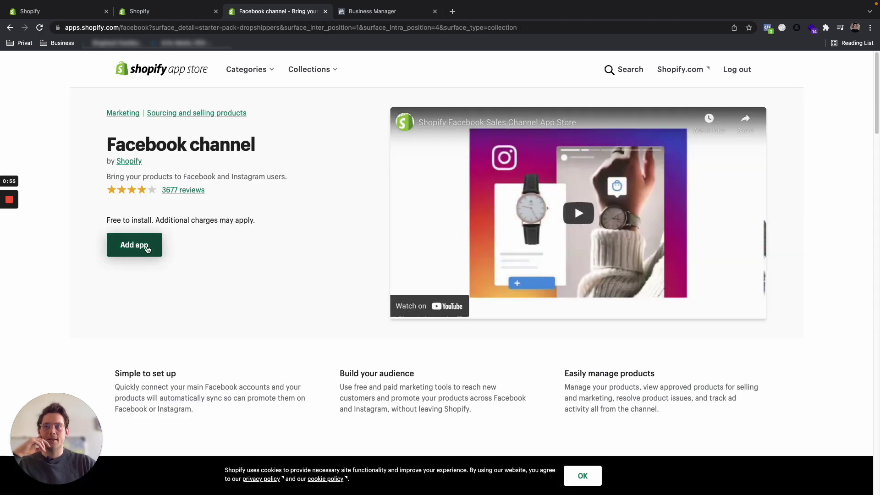
Step: Add the Facebook channel app to the store
left_click(152, 249)
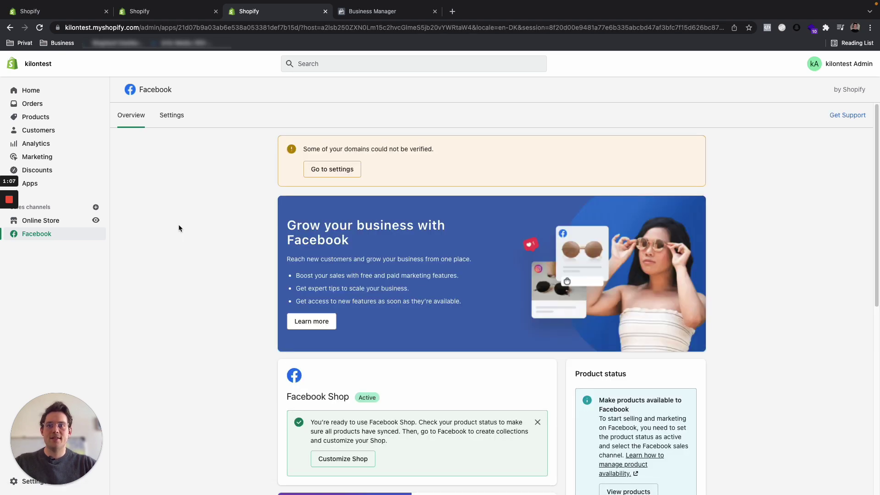
scroll(187, 211, "down", 8)
scroll(188, 208, "up", 8)
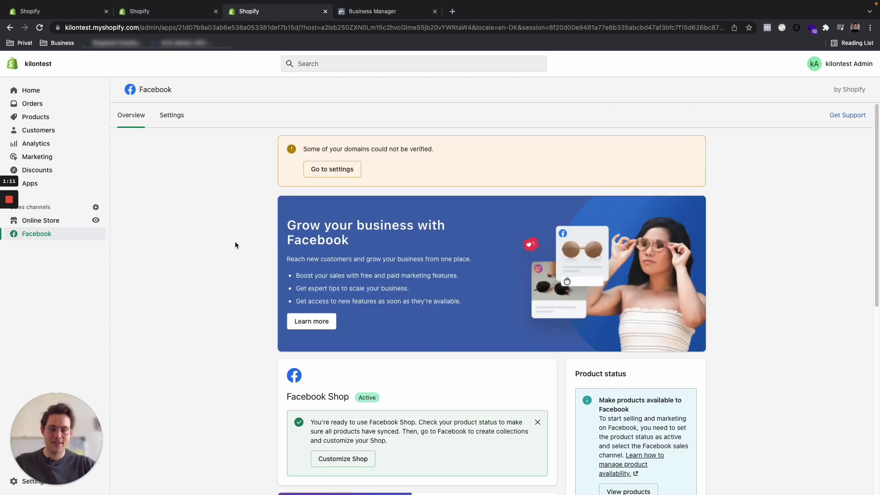
Step: Disconnect the Business Manager in the Facebook channel's account settings
left_click(178, 120)
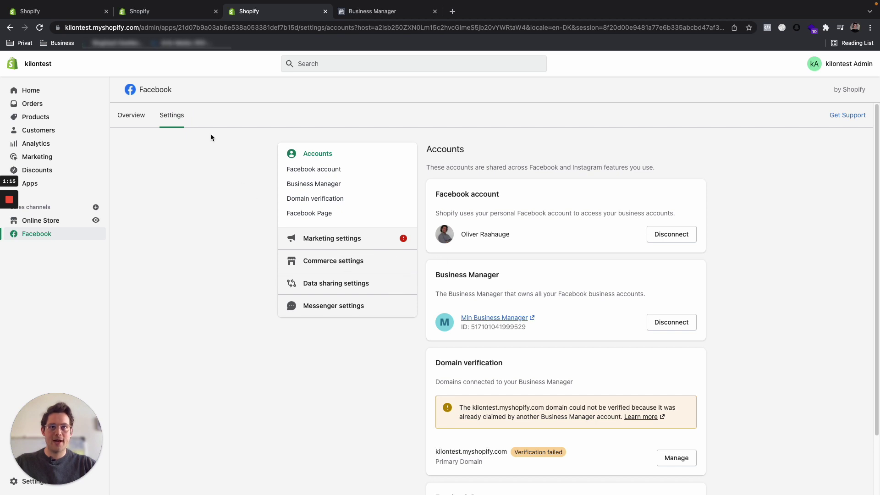
left_click(128, 120)
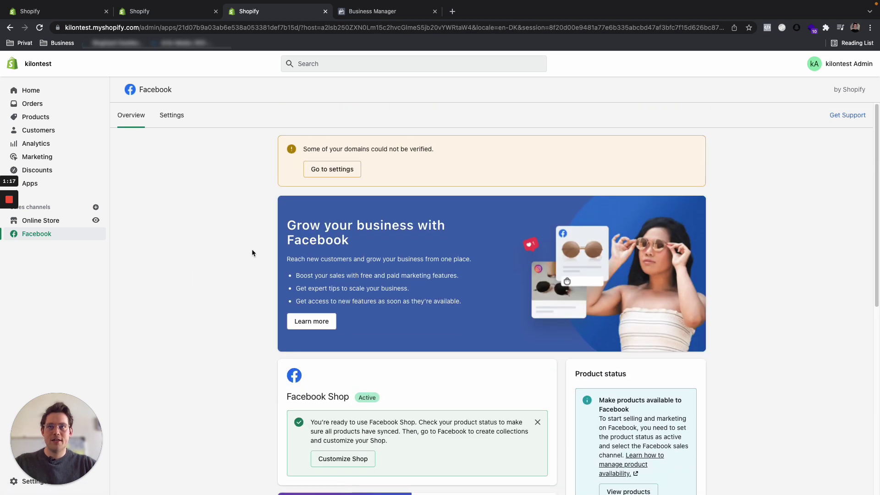
left_click(182, 121)
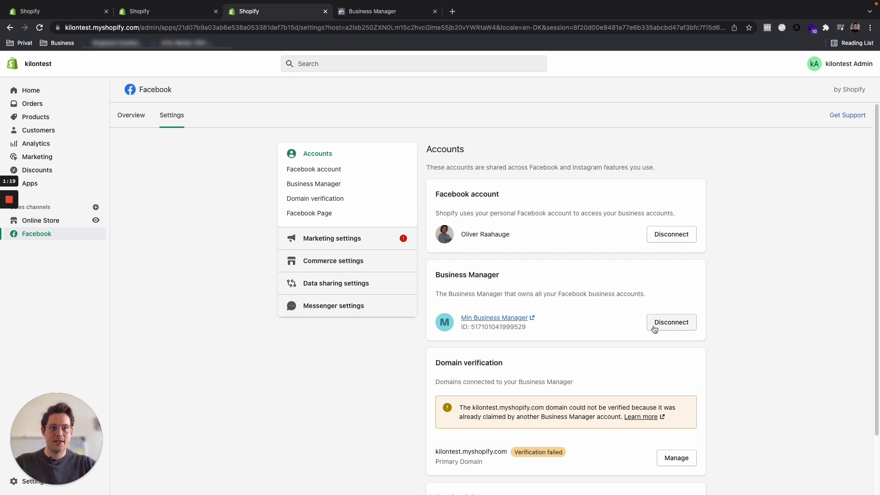
left_click(655, 326)
left_click(552, 334)
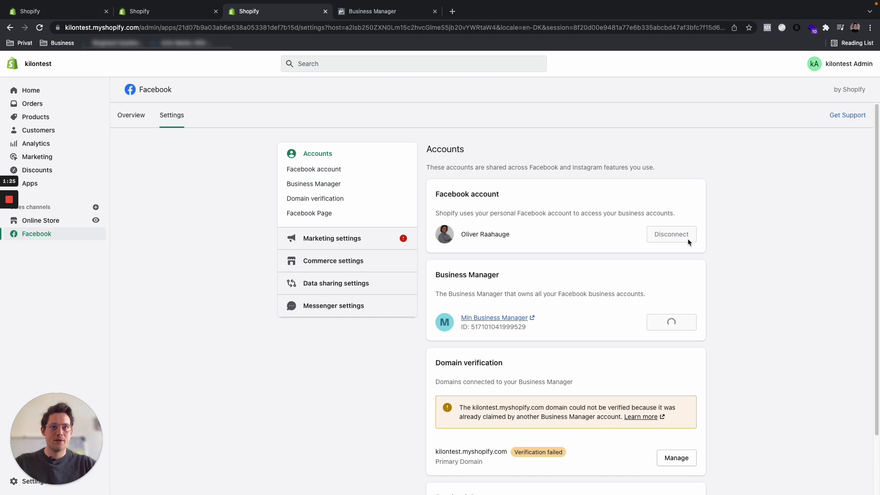
scroll(687, 238, "down", 3)
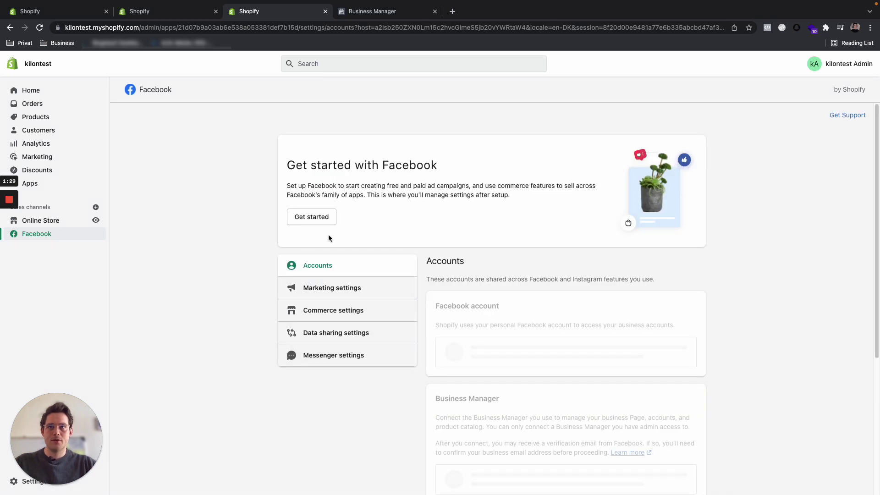
scroll(484, 259, "down", 3)
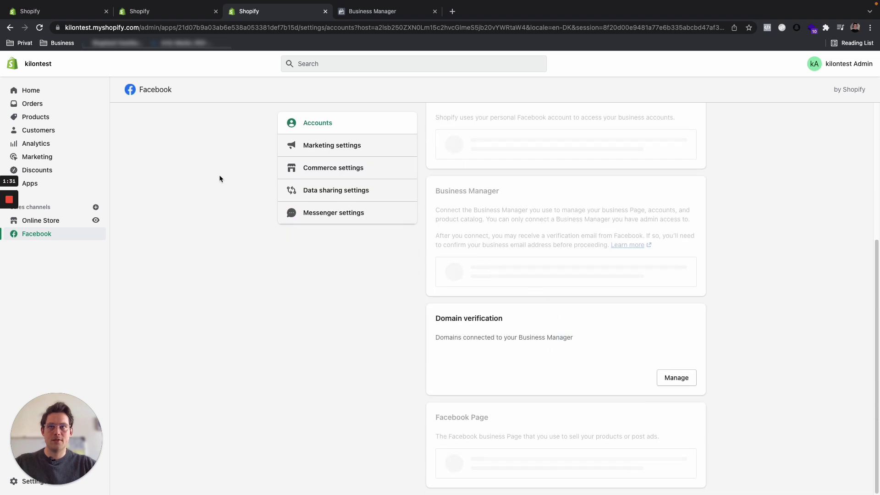
Step: Reload the Facebook channel and point out the Facebook Shop option among the feature choices
left_click(69, 235)
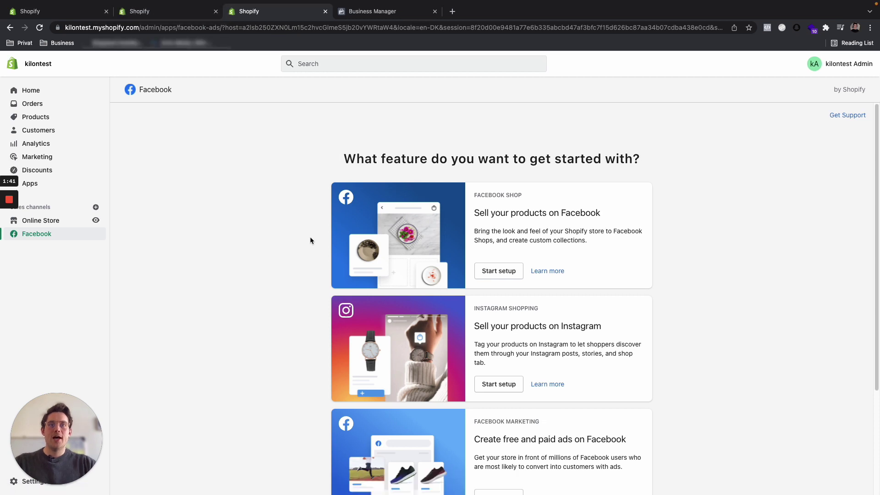
scroll(440, 230, "down", 2)
scroll(472, 363, "down", 1)
scroll(500, 414, "up", 3)
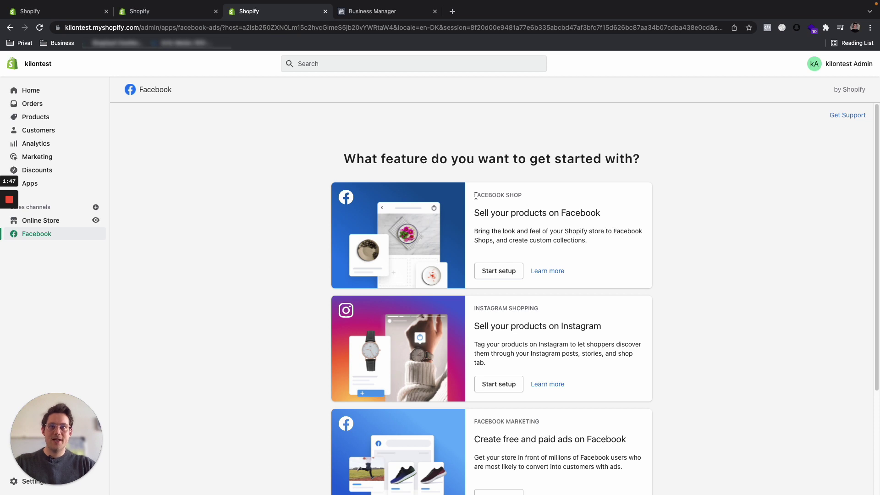
left_click_drag(475, 194, 538, 201)
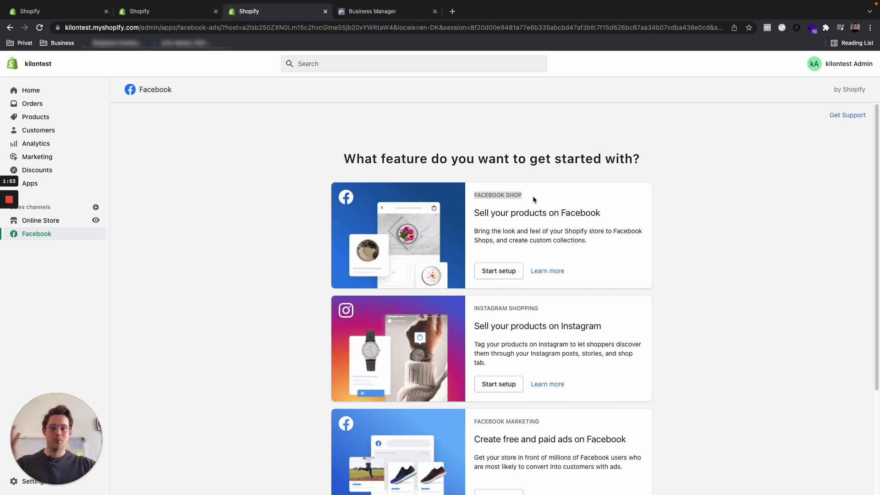
left_click(637, 202)
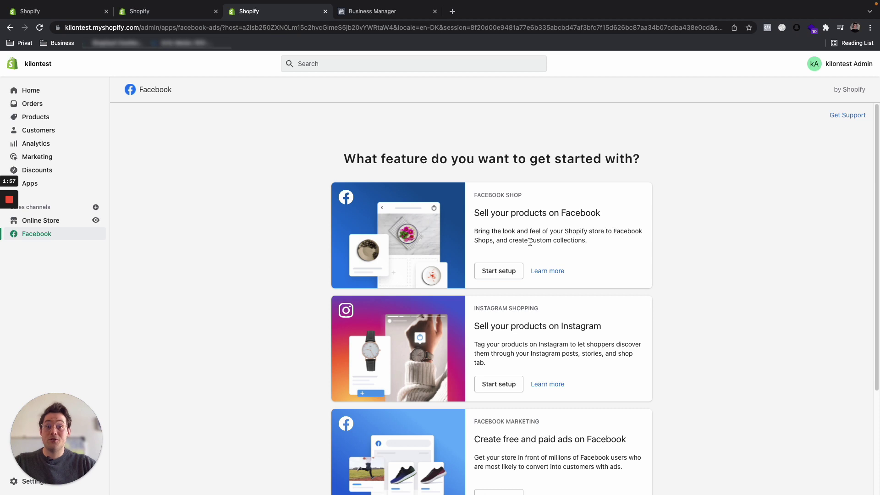
Step: Start Facebook Shop setup, disconnect the current Facebook account, and begin connecting a new one
left_click(499, 271)
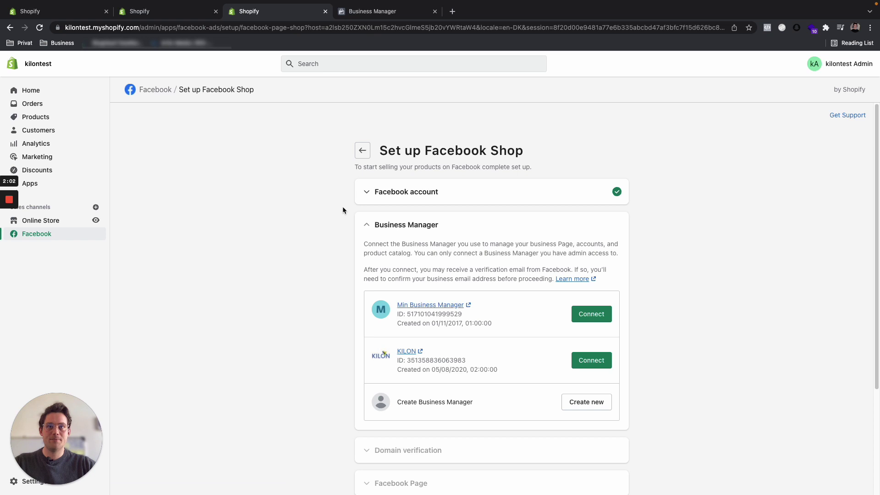
left_click(387, 195)
left_click(588, 231)
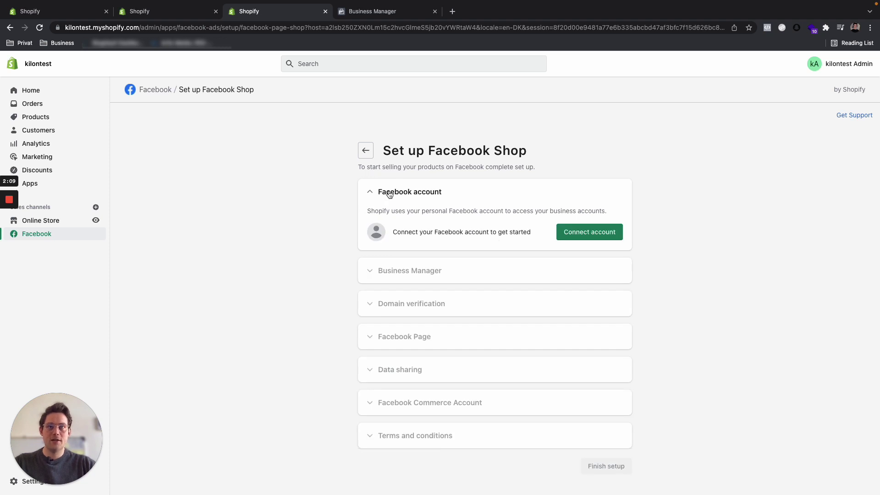
left_click(580, 234)
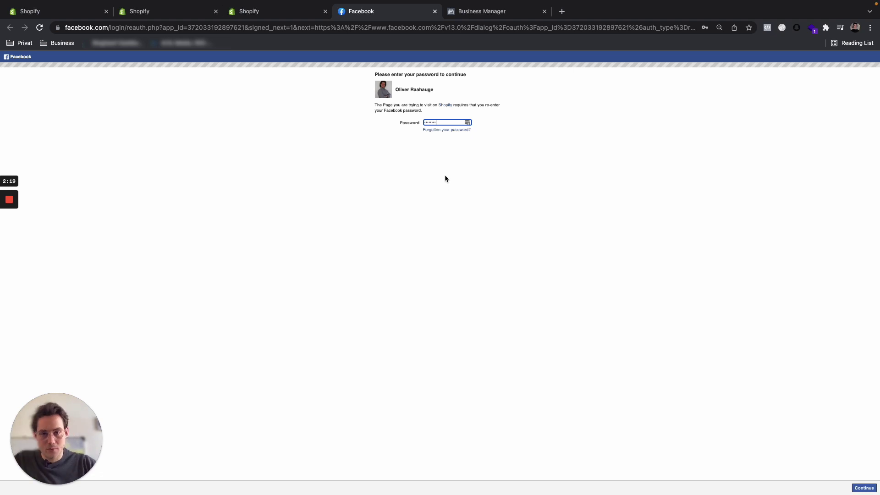
Step: Re-enter the Facebook account password and grant Shopify the requested permissions
left_click(407, 122)
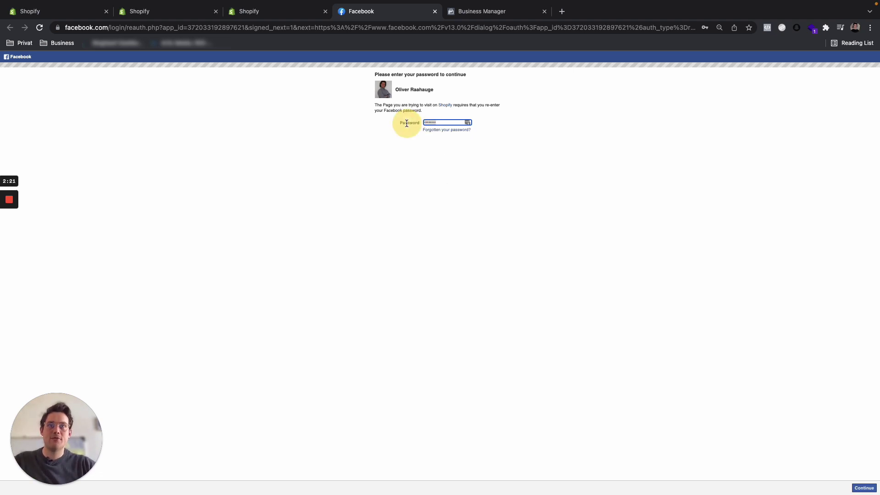
key("super+BackSpace")
type("***")
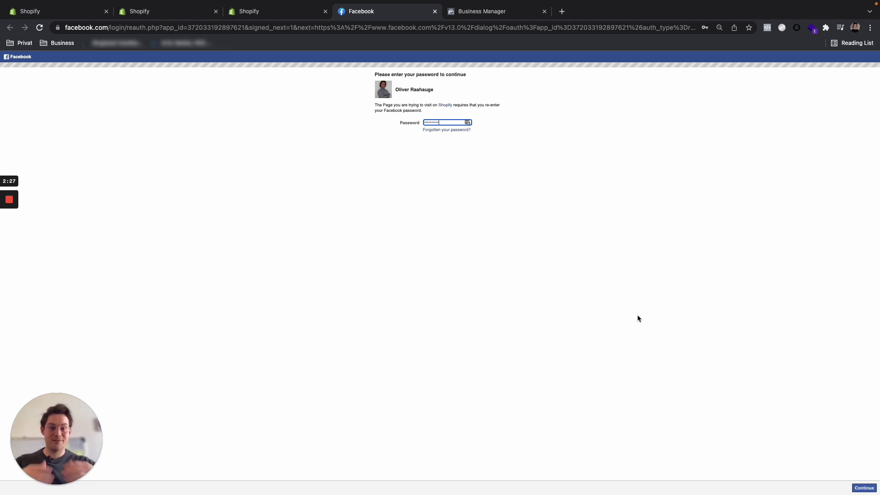
left_click(861, 489)
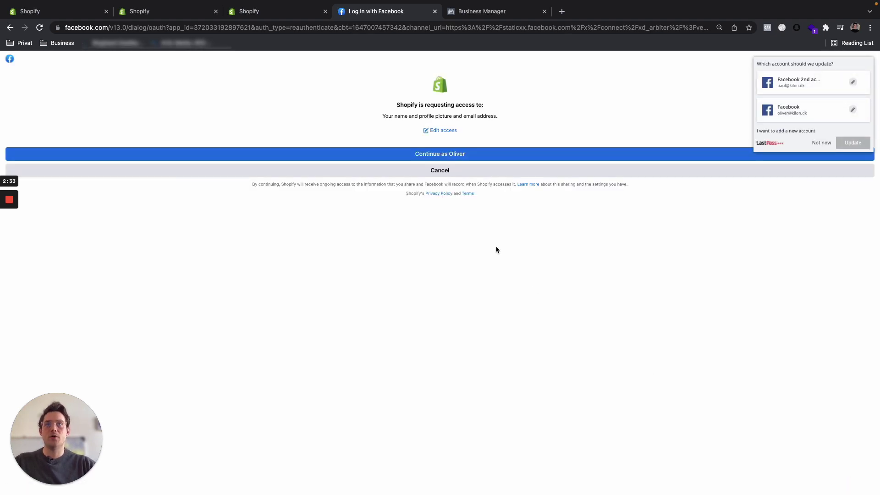
left_click(527, 153)
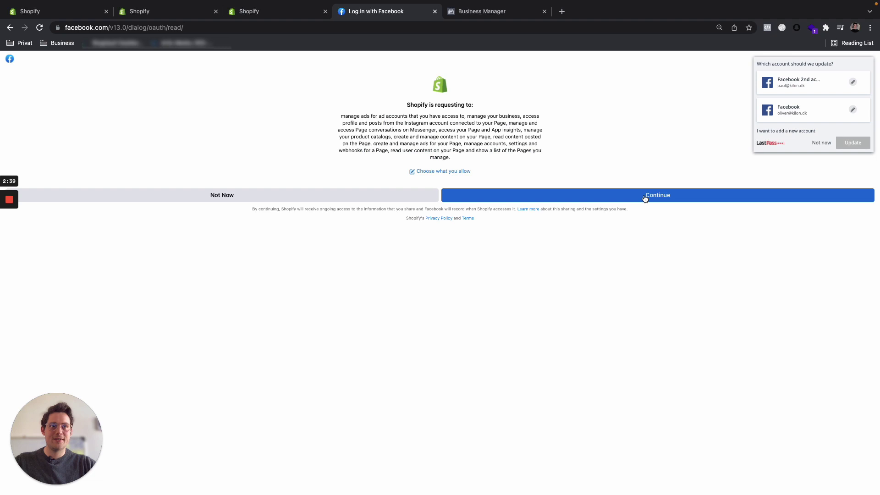
left_click(645, 196)
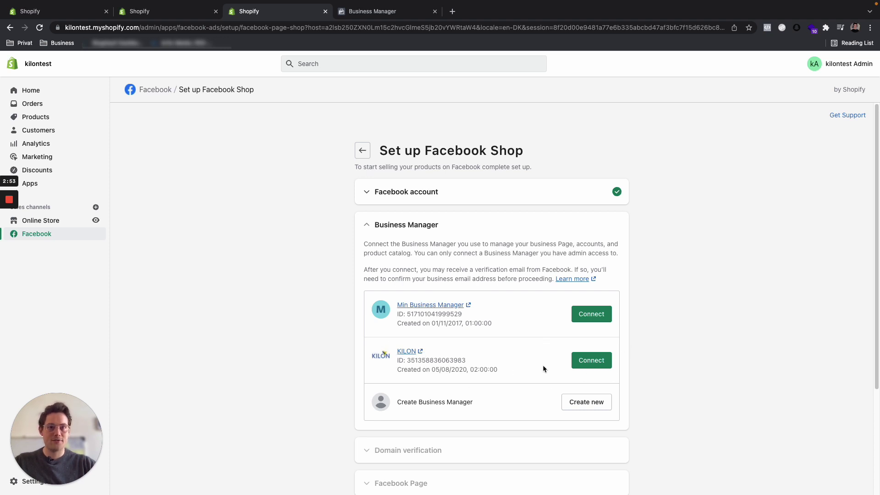
Step: Connect the Business Manager and skip domain verification for the store domain
left_click(591, 315)
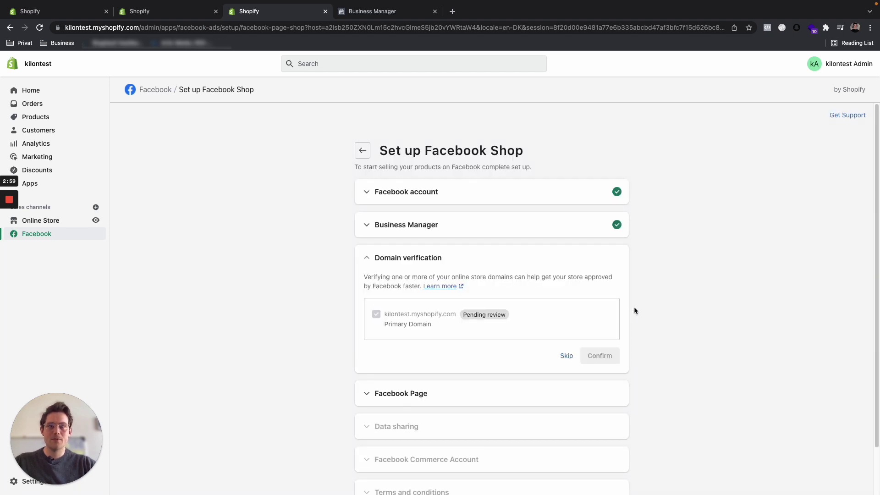
left_click_drag(384, 313, 456, 314)
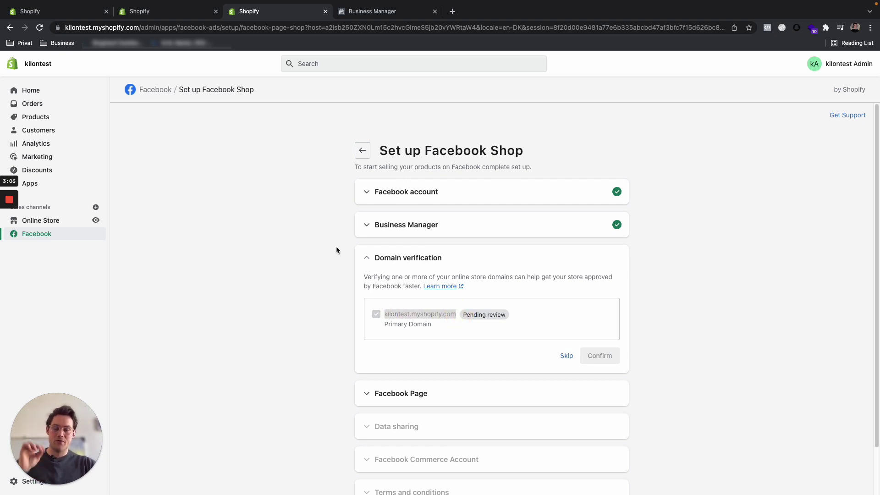
scroll(330, 275, "down", 2)
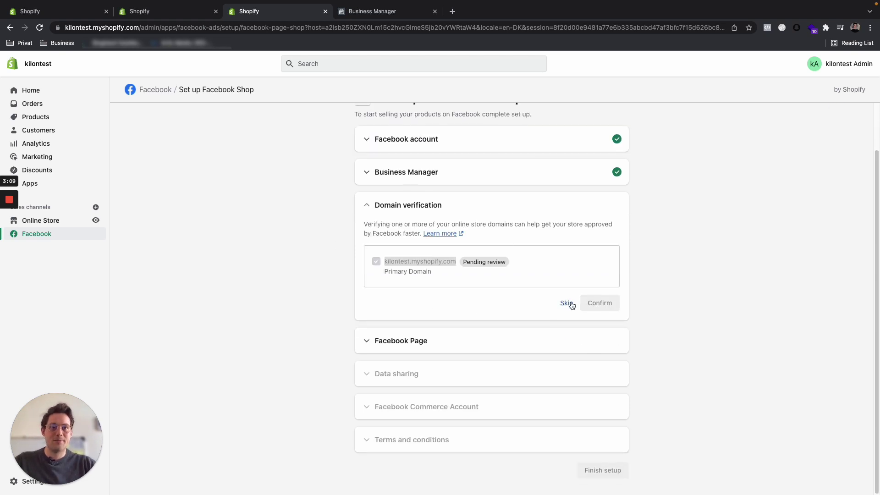
left_click(379, 265)
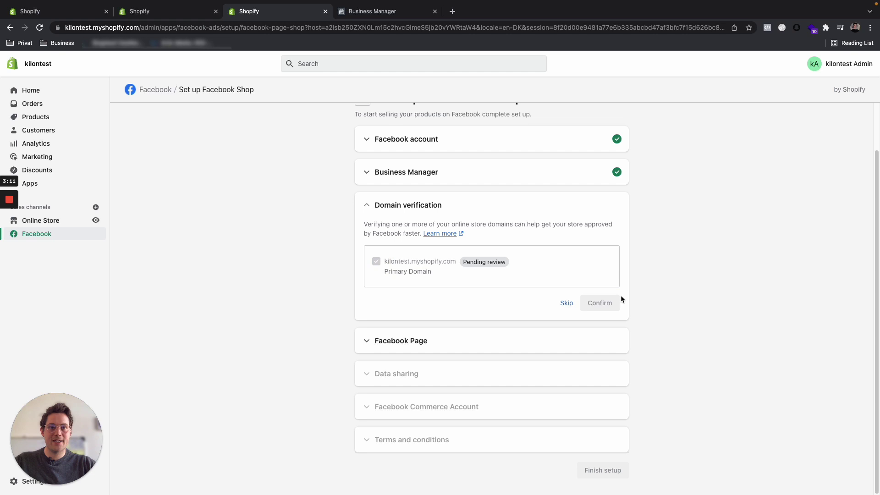
left_click(566, 303)
Step: Connect the WatchTic.com Facebook Page to the shop
scroll(682, 291, "down", 2)
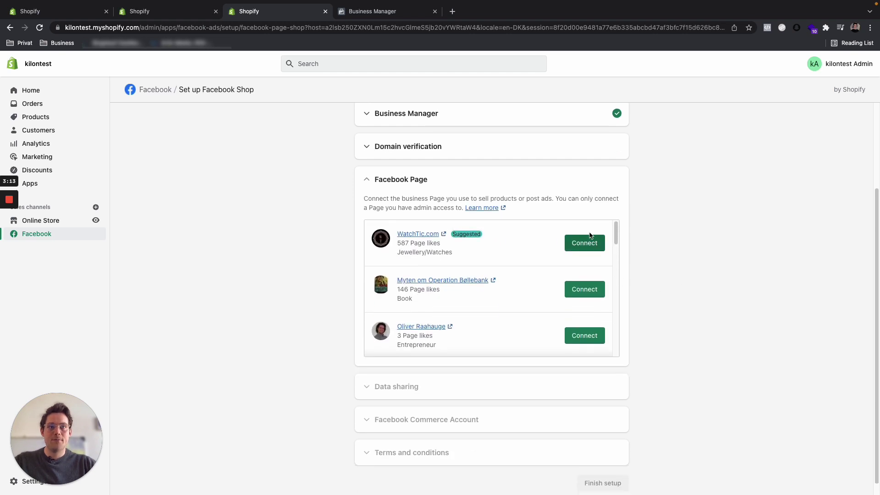
scroll(513, 256, "down", 3)
scroll(513, 266, "up", 3)
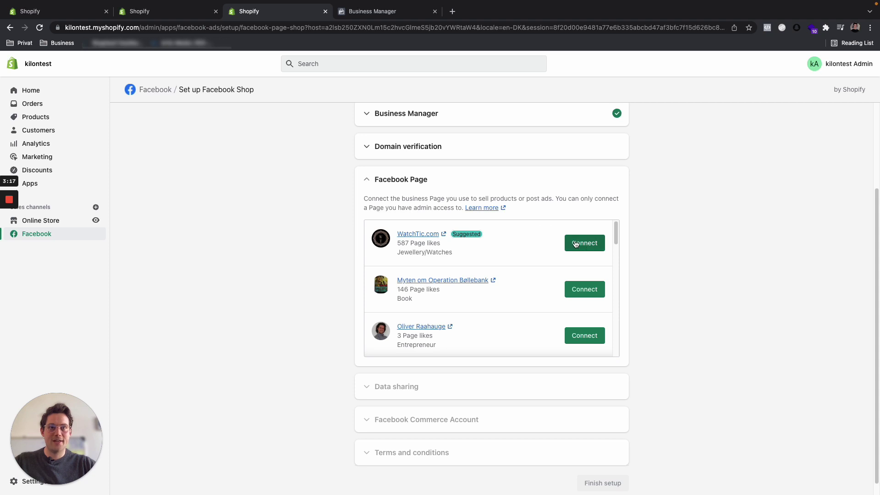
left_click(588, 247)
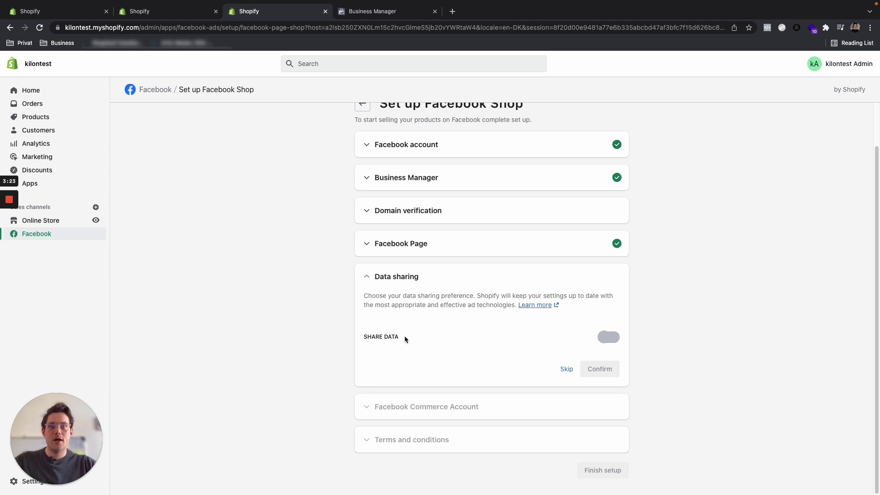
Step: Turn on data sharing with Facebook at the Maximum preference level
left_click(613, 342)
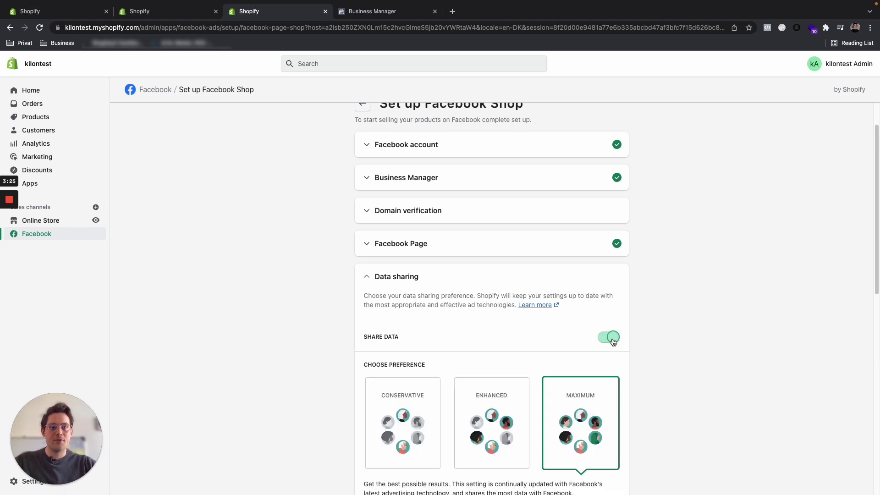
left_click(609, 339)
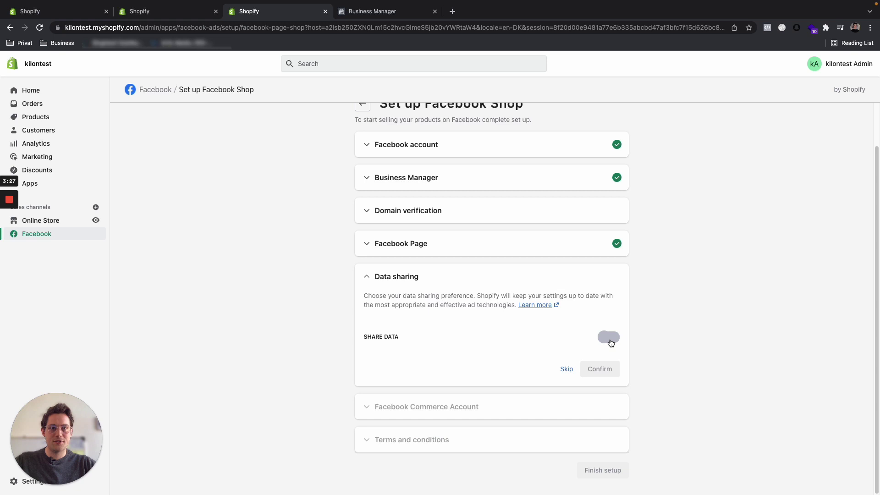
left_click(611, 342)
scroll(629, 331, "down", 5)
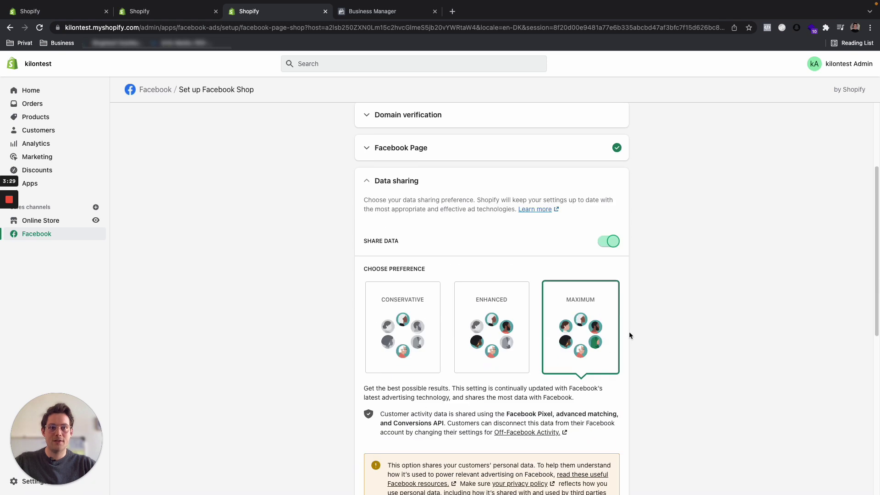
left_click(525, 209)
left_click(369, 216)
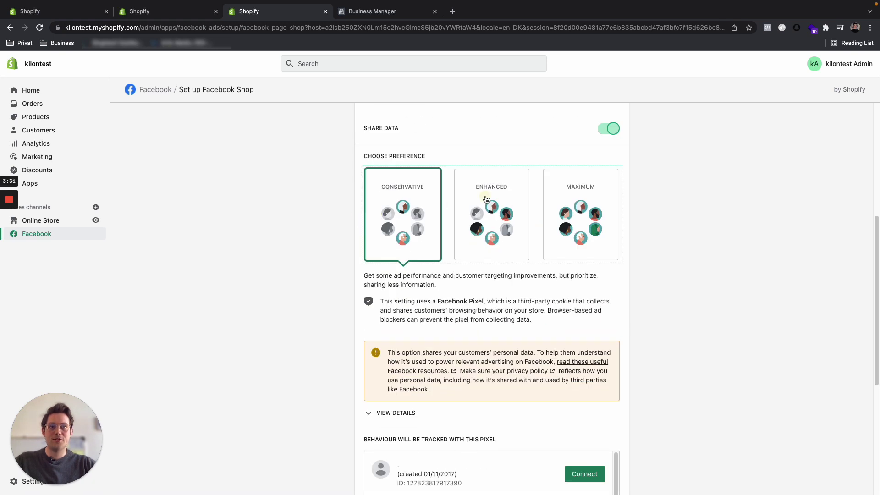
left_click(485, 196)
left_click(582, 200)
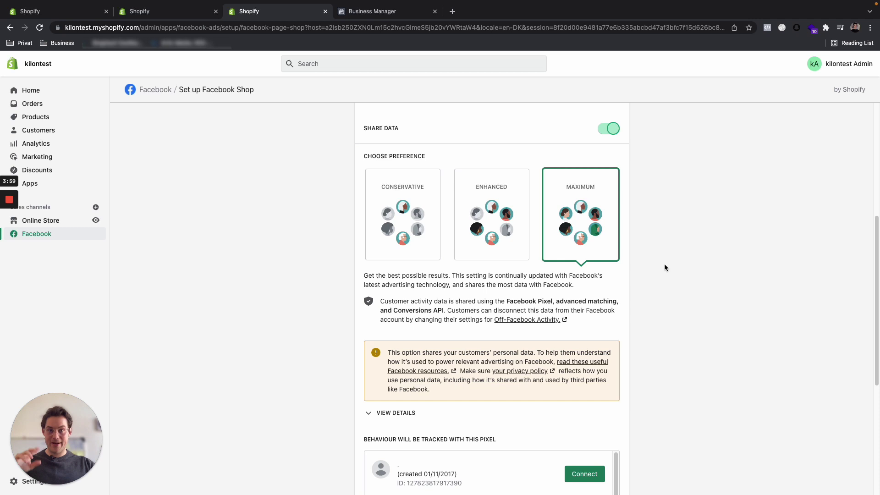
Step: Connect DEMO PIXEL for customer behaviour tracking
scroll(703, 273, "down", 3)
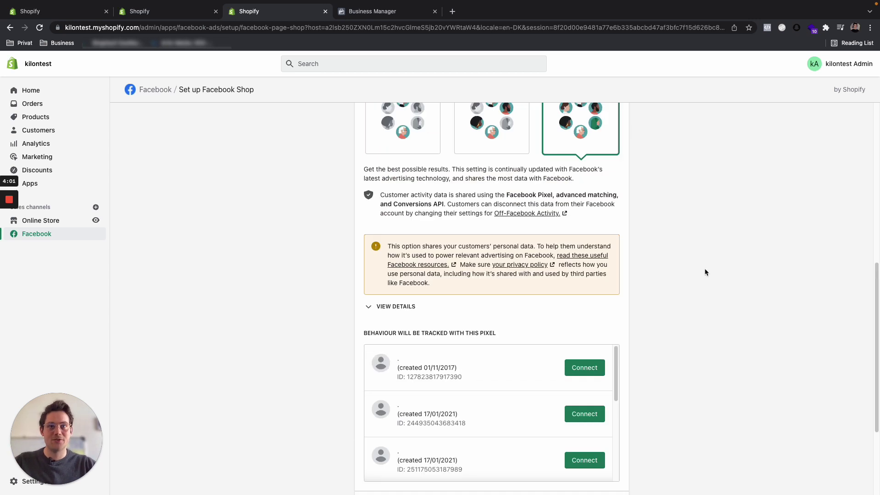
scroll(705, 273, "down", 6)
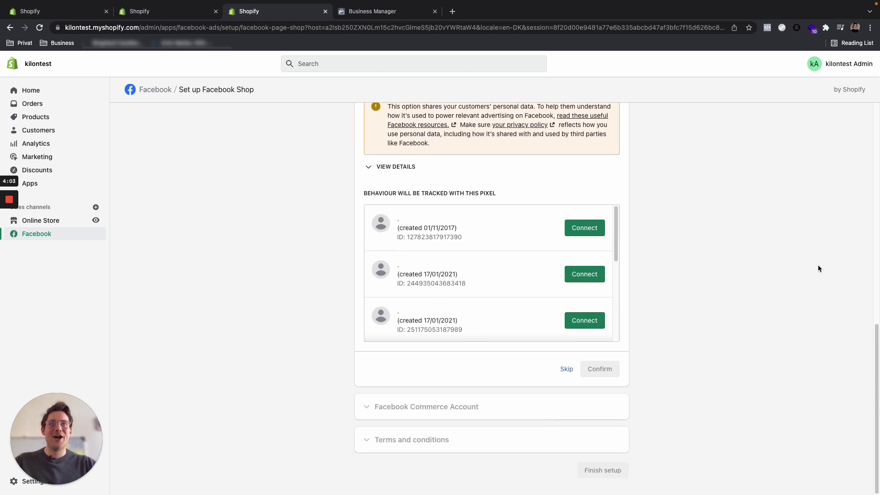
scroll(818, 269, "up", 10)
scroll(532, 271, "down", 8)
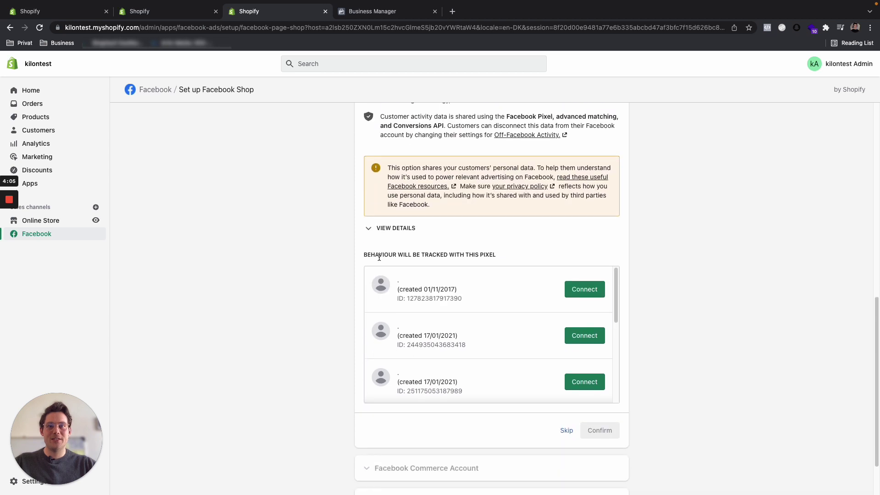
left_click_drag(362, 258, 521, 253)
left_click(520, 252)
scroll(527, 344, "down", 5)
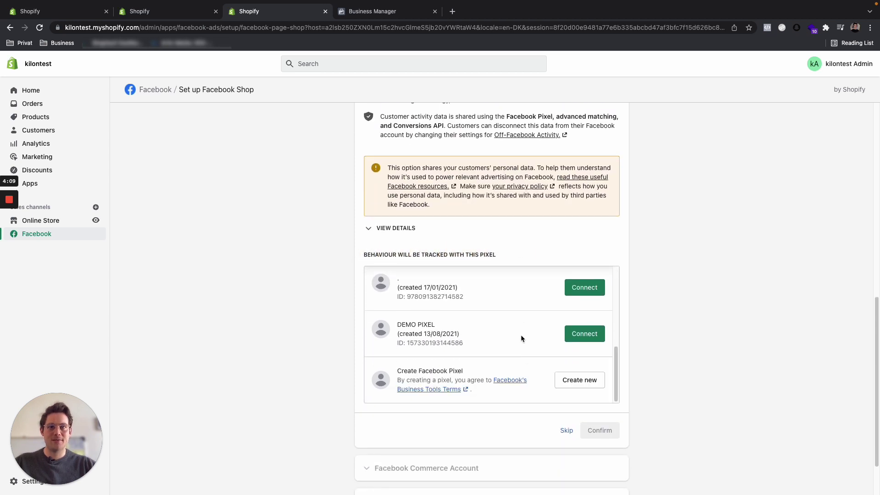
scroll(568, 338, "up", 1)
scroll(569, 338, "up", 3)
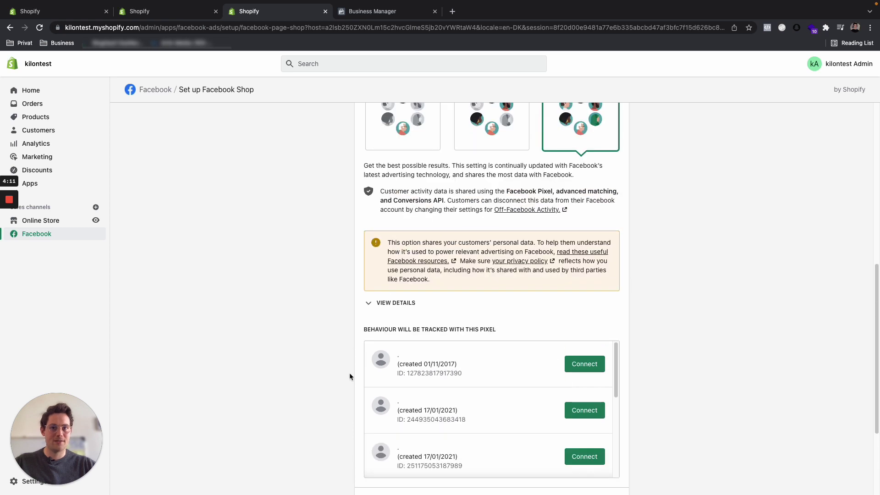
scroll(577, 311, "down", 5)
left_click(588, 274)
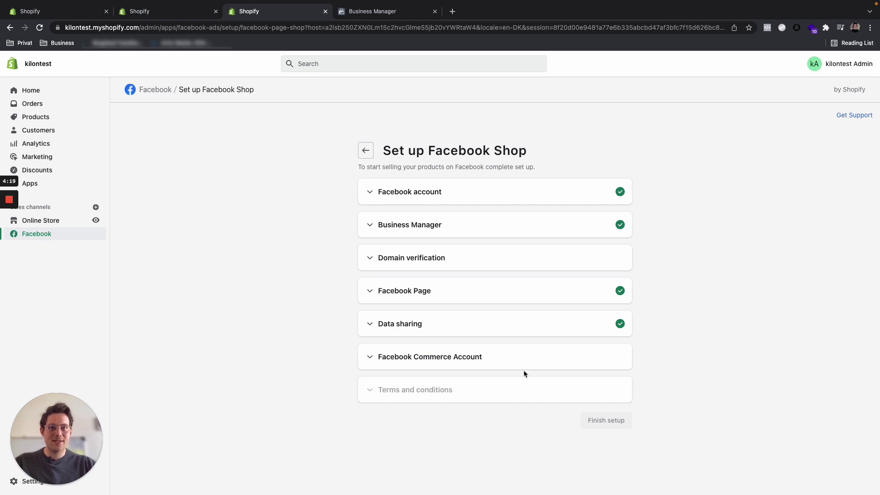
Step: Create a new Shopify Commerce Account syncing the Shopify Product Catalog
left_click(432, 357)
scroll(340, 327, "down", 1)
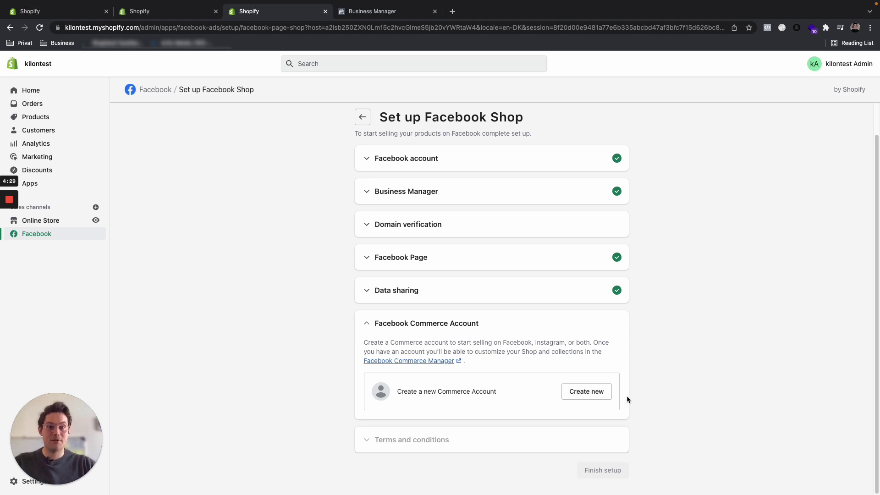
left_click(590, 393)
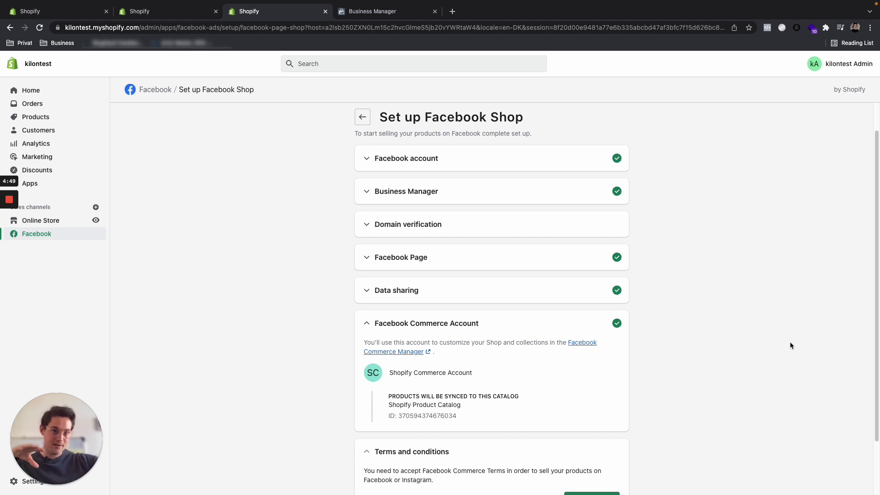
scroll(766, 410, "down", 2)
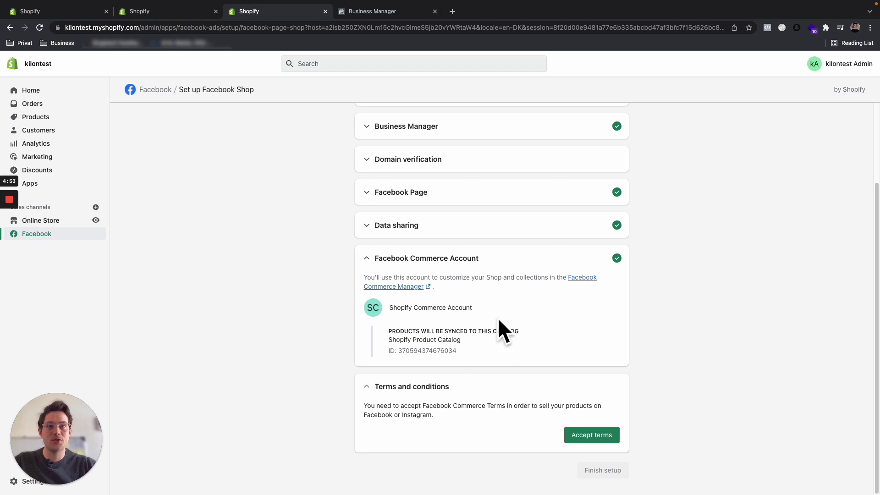
Step: Accept the Facebook Commerce Seller Agreement terms
left_click(594, 433)
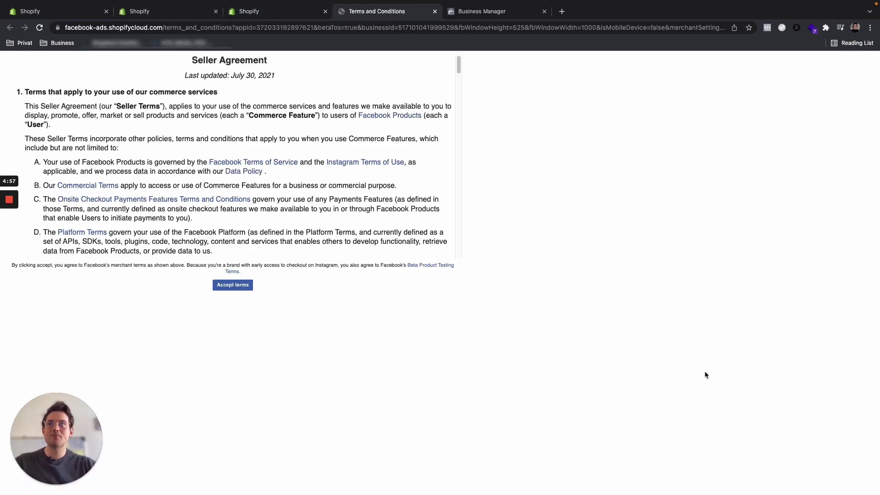
scroll(275, 229, "down", 10)
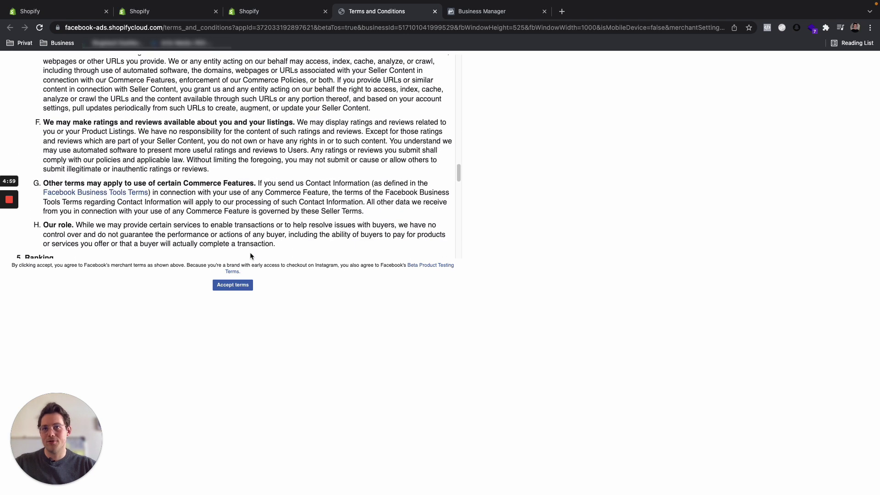
left_click(247, 285)
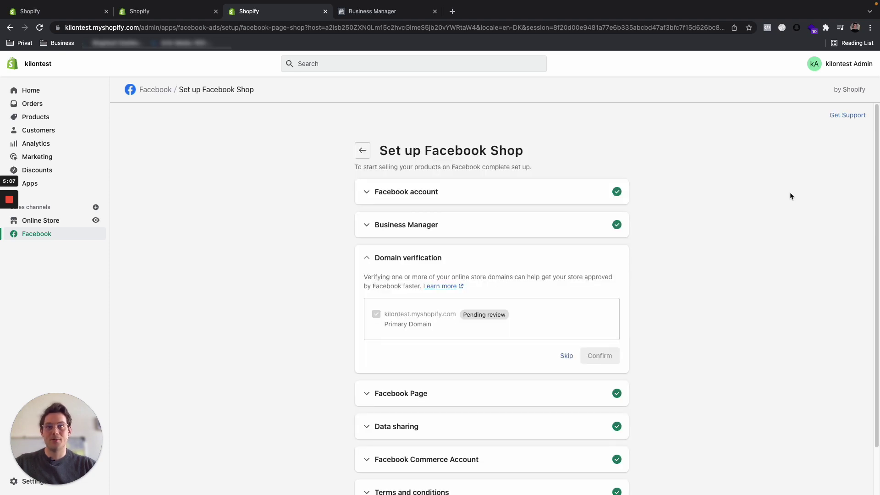
scroll(789, 196, "down", 2)
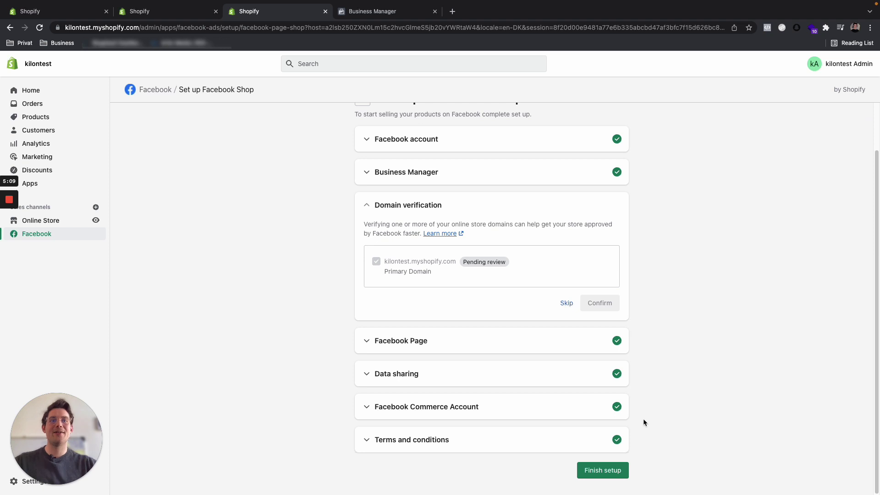
Step: Finish the Facebook Shop setup and close the make-products-available notice
left_click(609, 468)
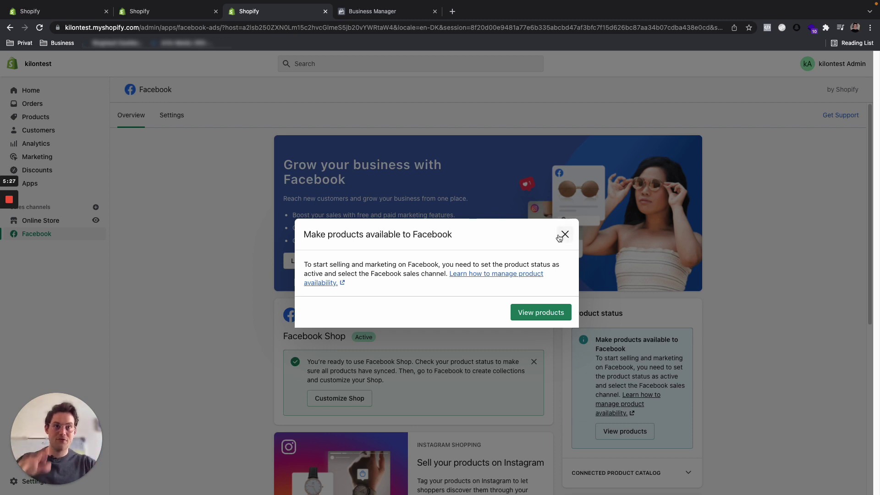
left_click(562, 234)
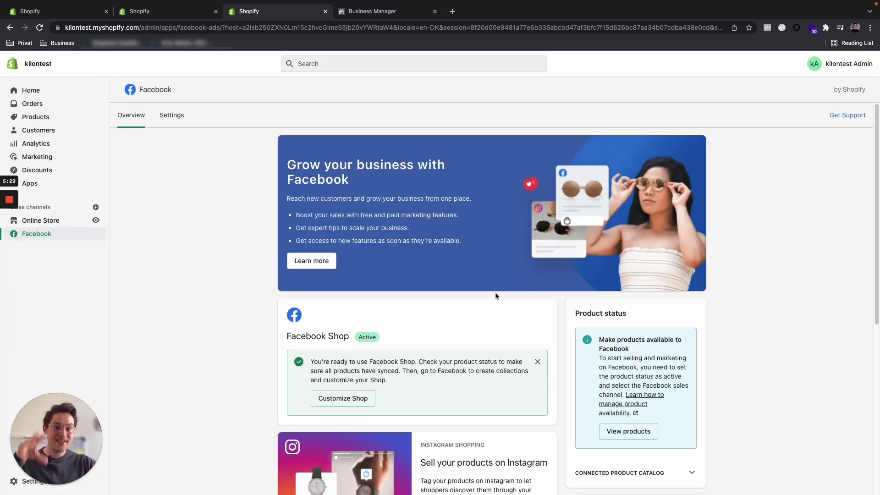
Step: Open the Facebook channel's Marketing settings and note the marketing-no-longer-working warning
left_click(172, 115)
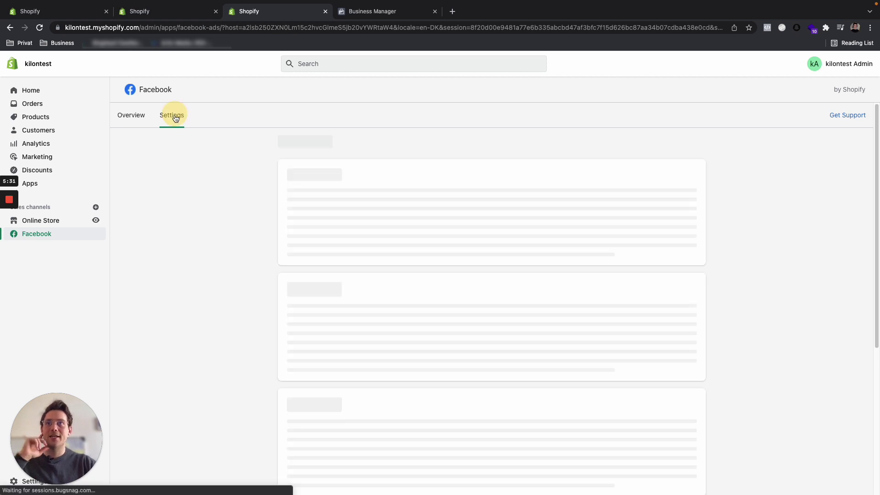
left_click(316, 236)
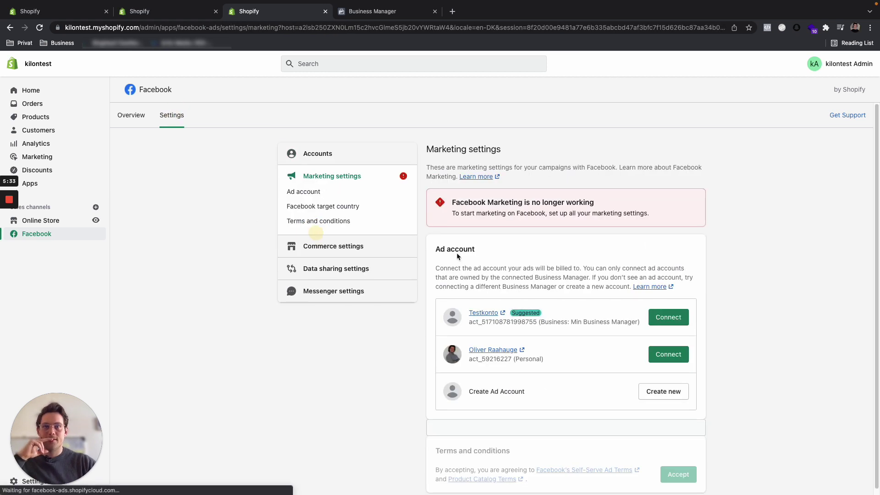
left_click_drag(452, 202, 616, 204)
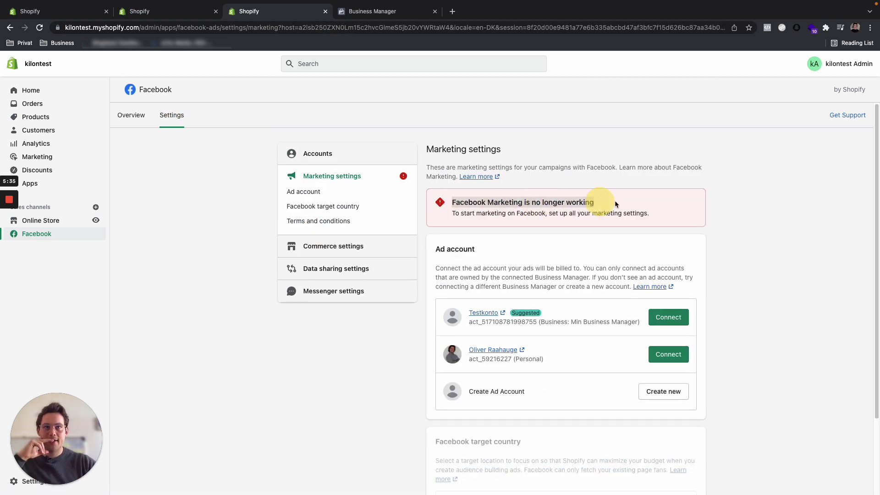
Step: View the Data sharing settings down to the pixel section, showing Maximum sharing with DEMO PIXEL
left_click(374, 268)
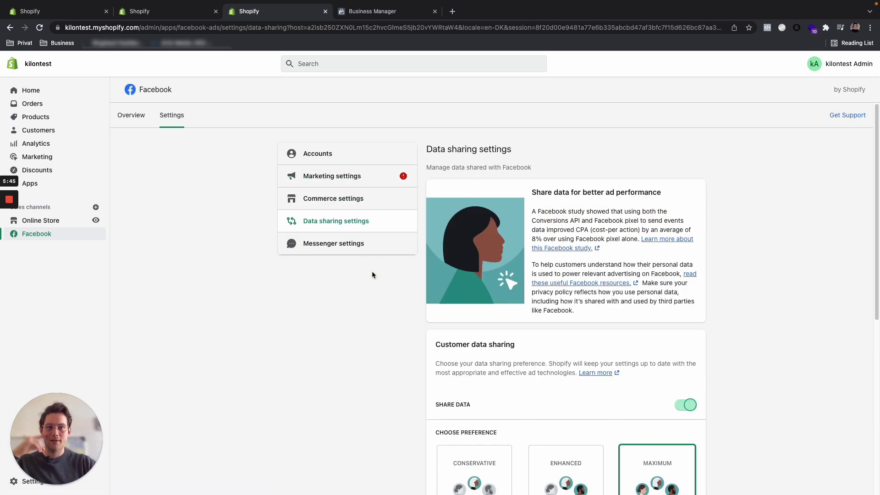
scroll(373, 274, "down", 5)
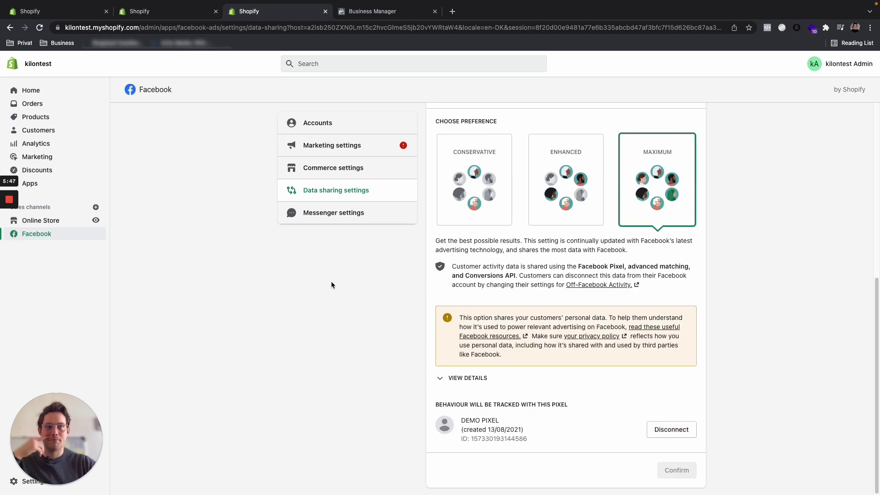
scroll(518, 252, "up", 5)
left_click(319, 191)
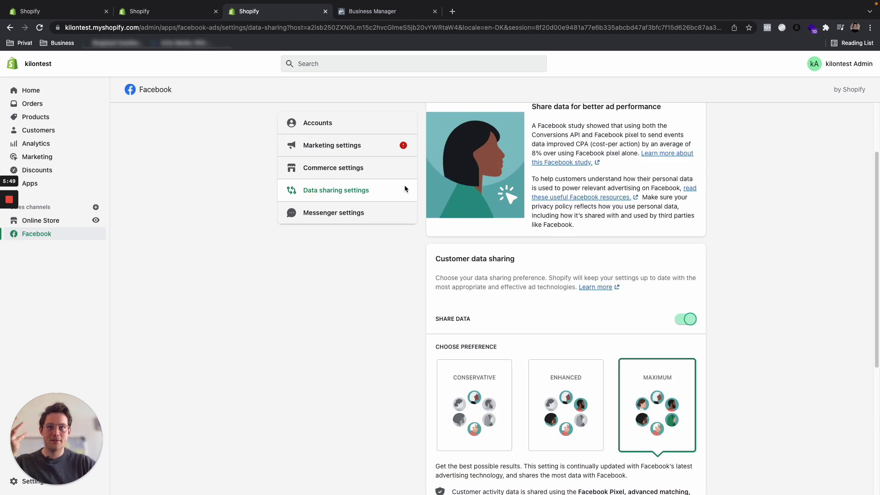
scroll(678, 226, "down", 3)
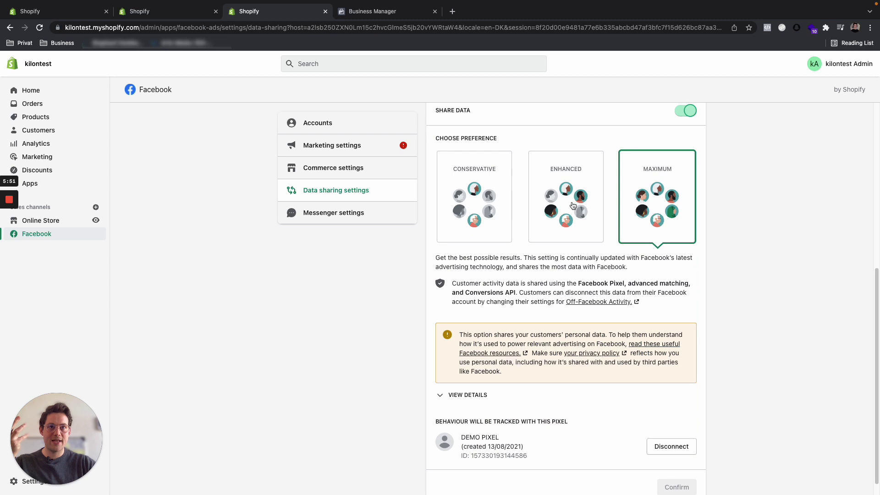
scroll(651, 199, "down", 1)
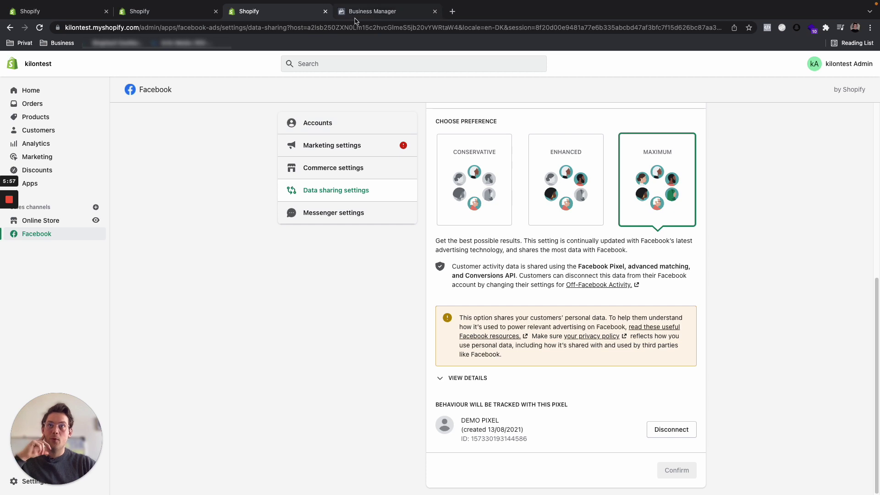
Step: Look over Business Manager's All tools list, then keep Shopify's Maximum data sharing selected
left_click(371, 14)
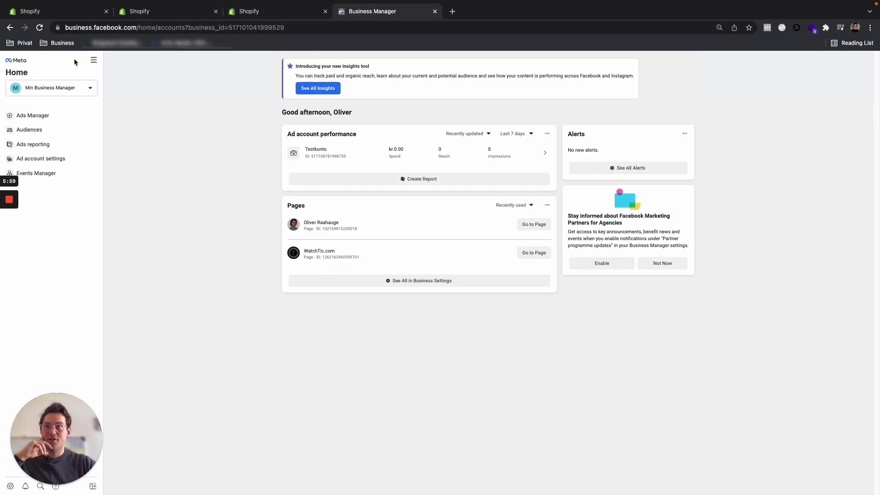
left_click(91, 58)
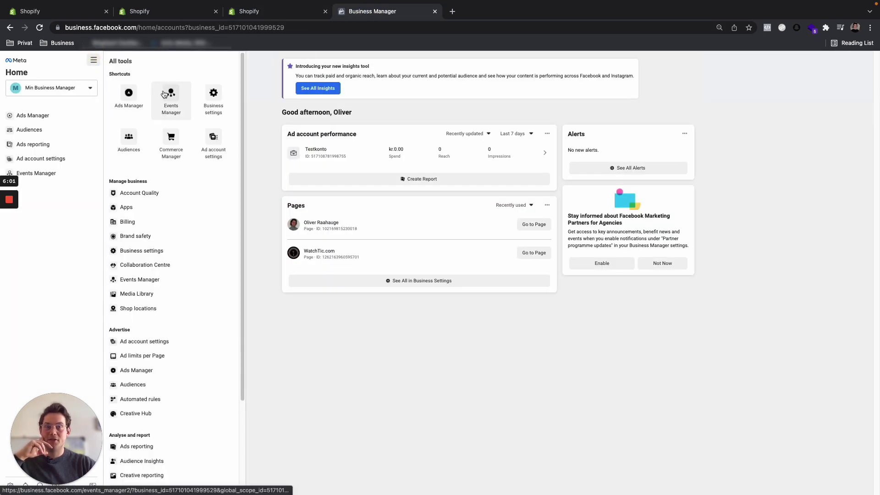
left_click(488, 372)
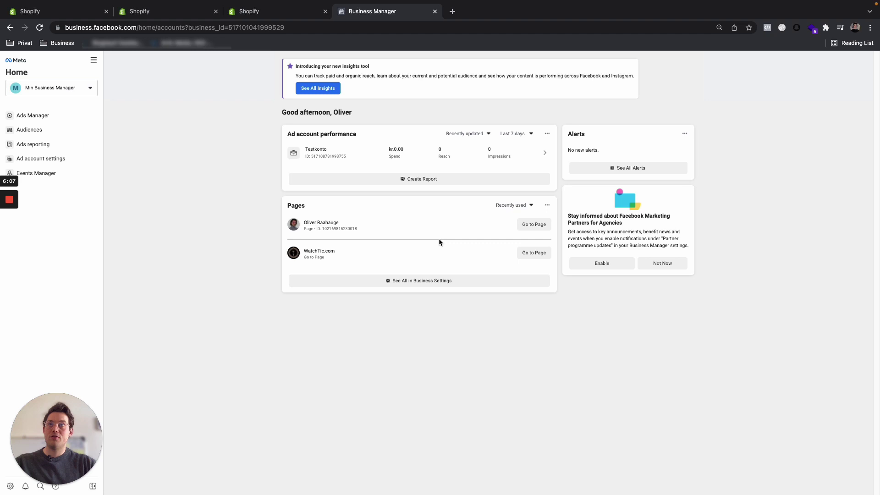
left_click(261, 13)
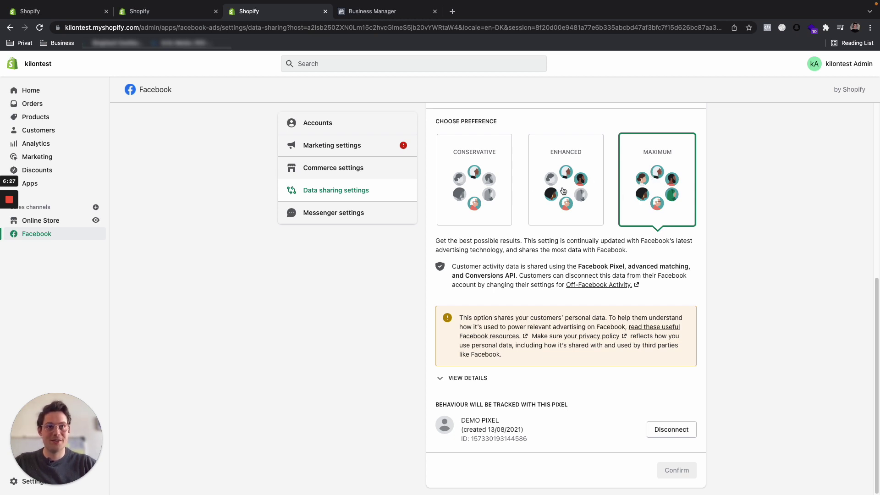
left_click(657, 173)
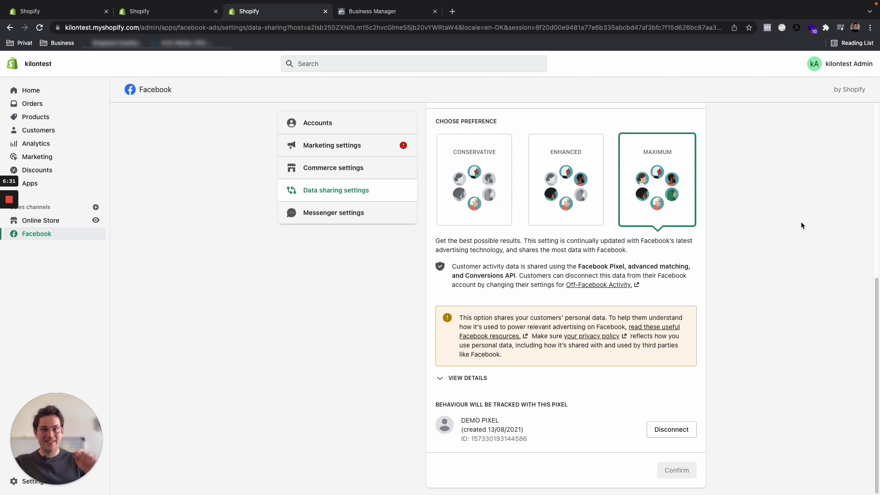
Step: Go to Events Manager's Data sources and open the DEMO PIXEL overview
left_click(391, 12)
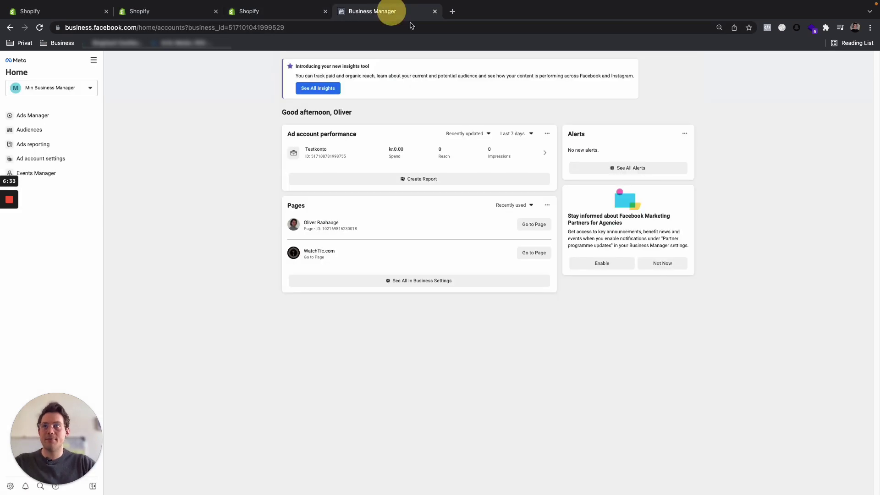
left_click(93, 60)
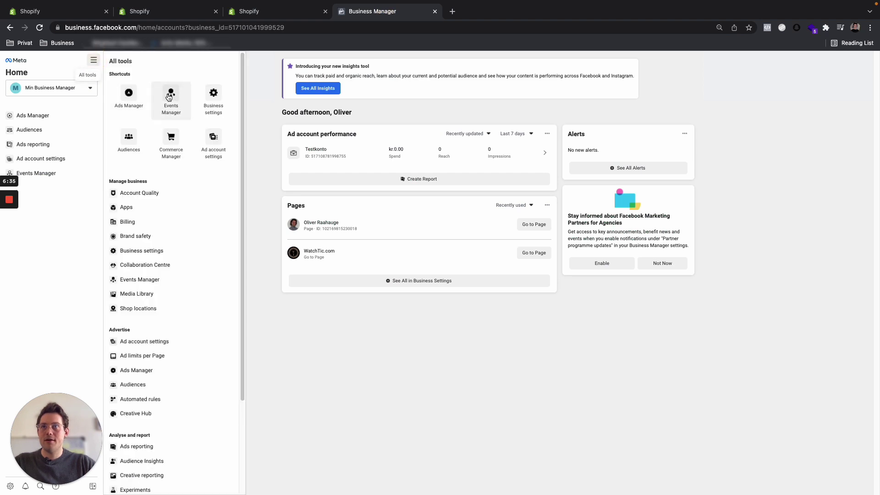
left_click(169, 97)
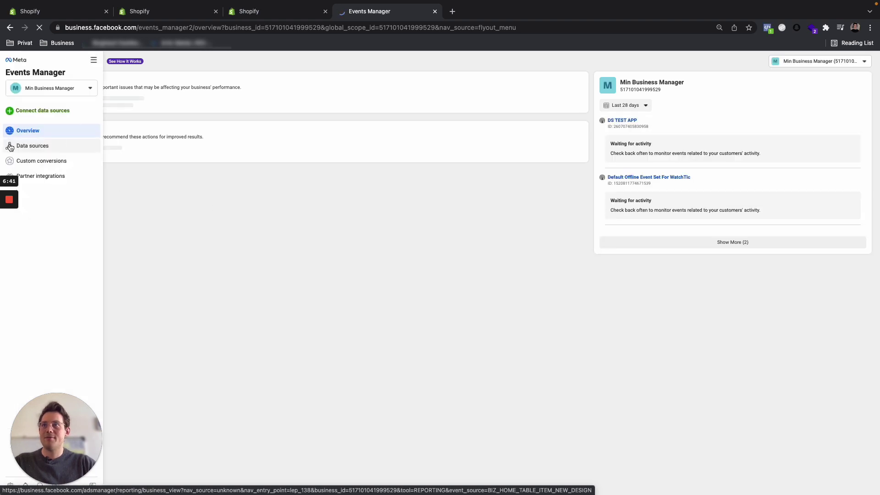
left_click(31, 146)
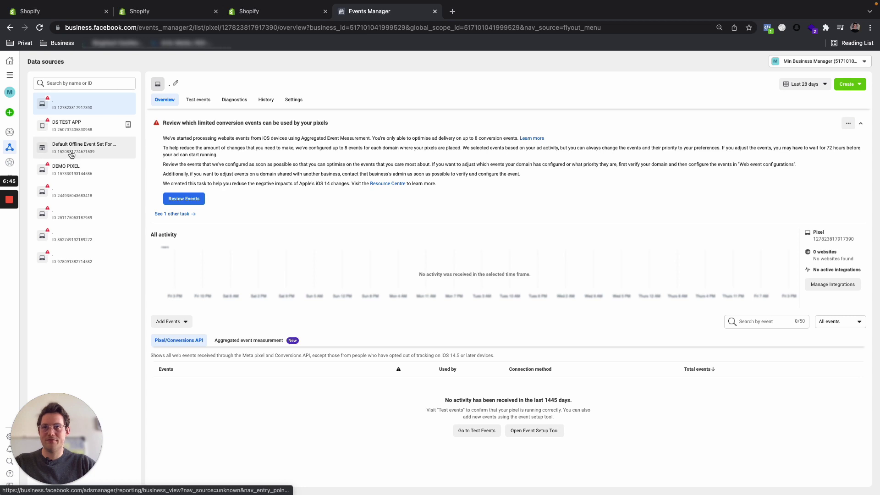
left_click(83, 165)
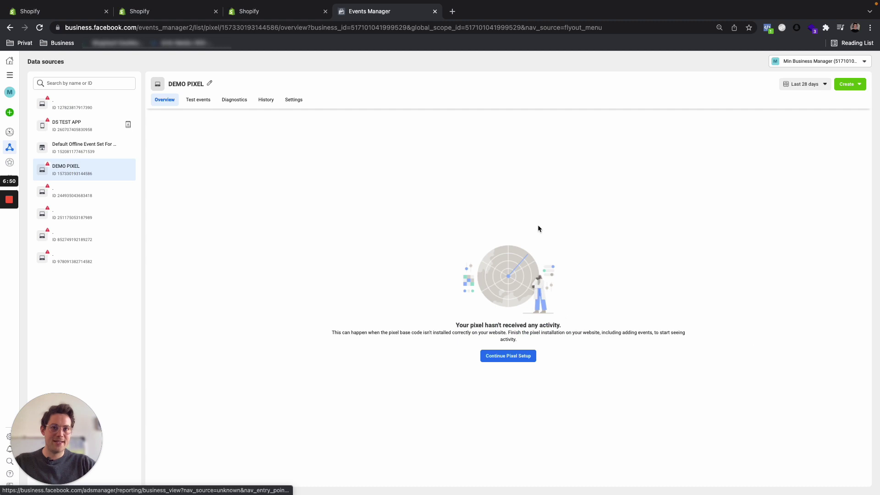
Step: Turn on automatic advanced matching for DEMO PIXEL and show all seven customer information parameters
left_click(294, 99)
scroll(405, 221, "down", 4)
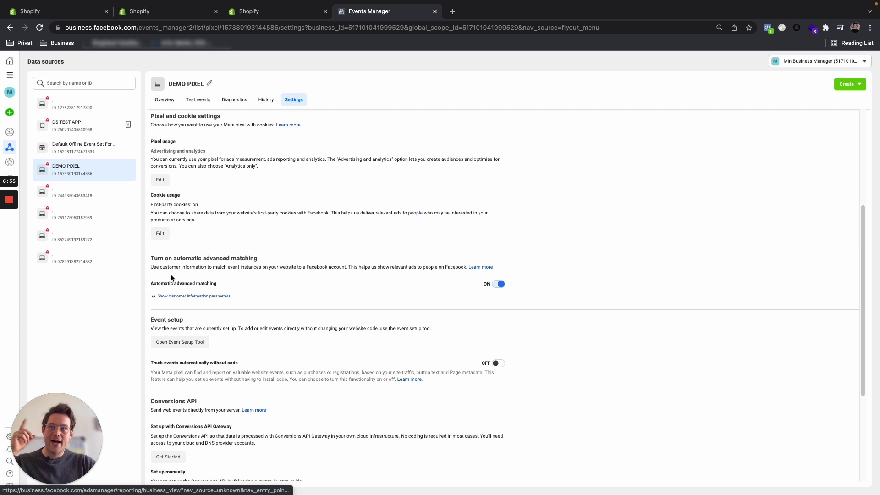
left_click_drag(173, 258, 257, 259)
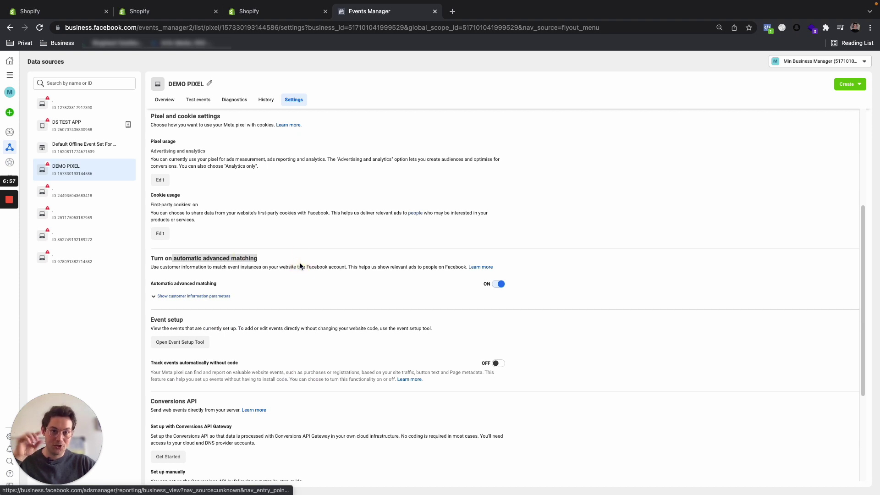
left_click(497, 284)
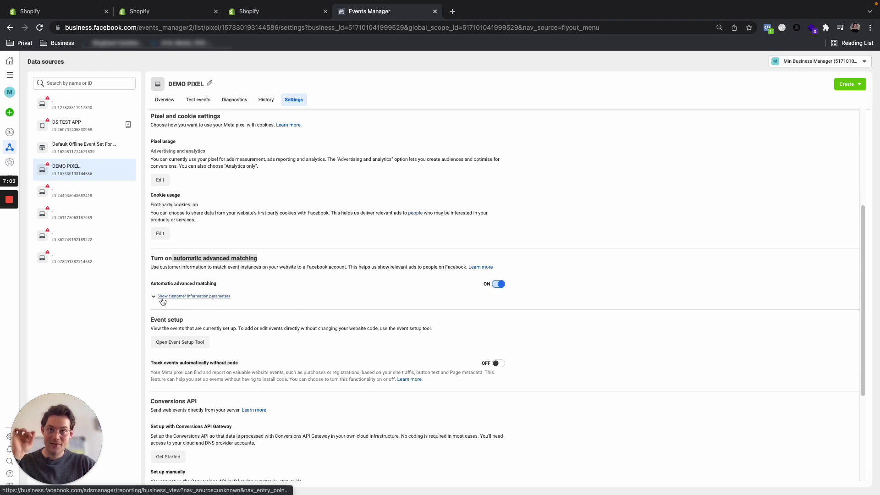
left_click(201, 297)
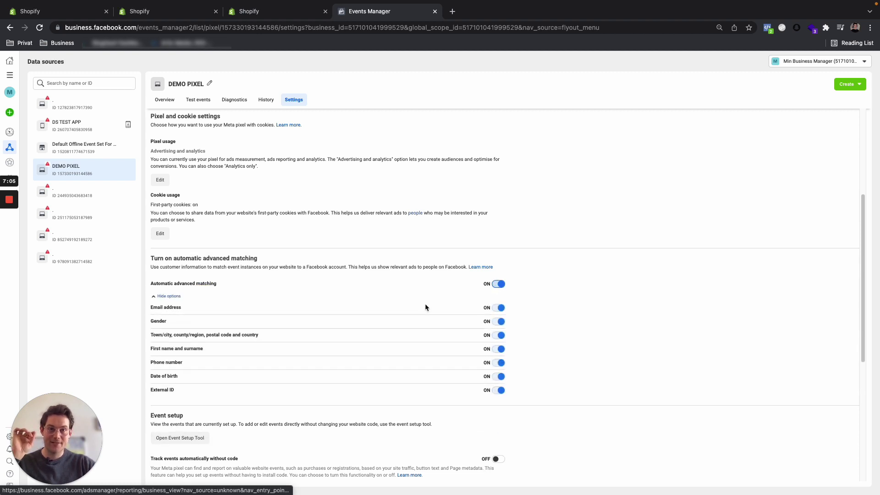
scroll(425, 304, "down", 2)
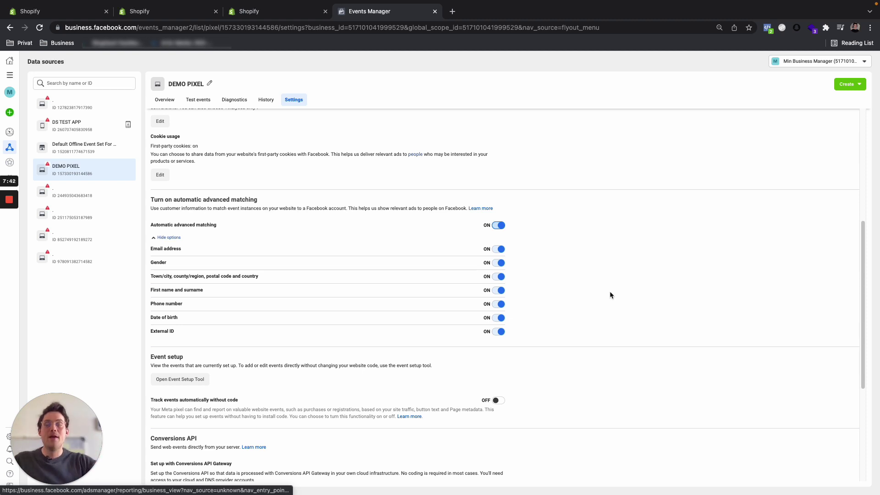
Step: Return to Shopify's Facebook data sharing settings showing Maximum sharing with DEMO PIXEL
left_click(265, 11)
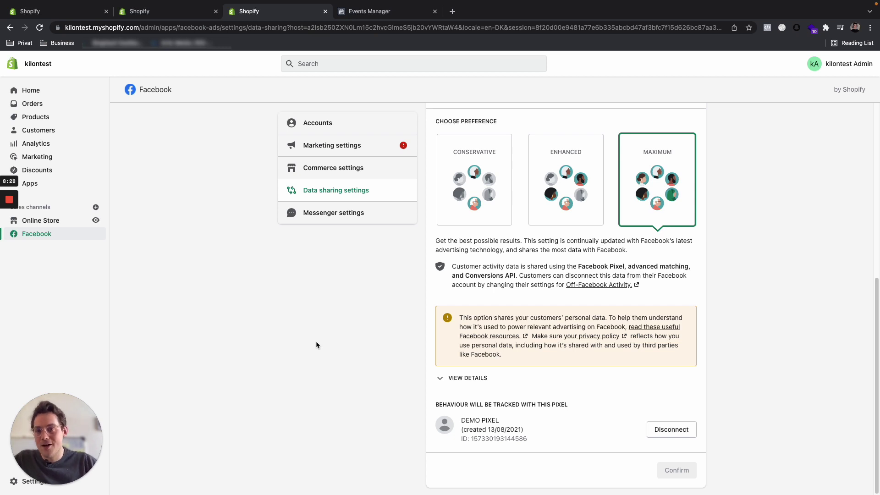
mouse_move(7, 198)
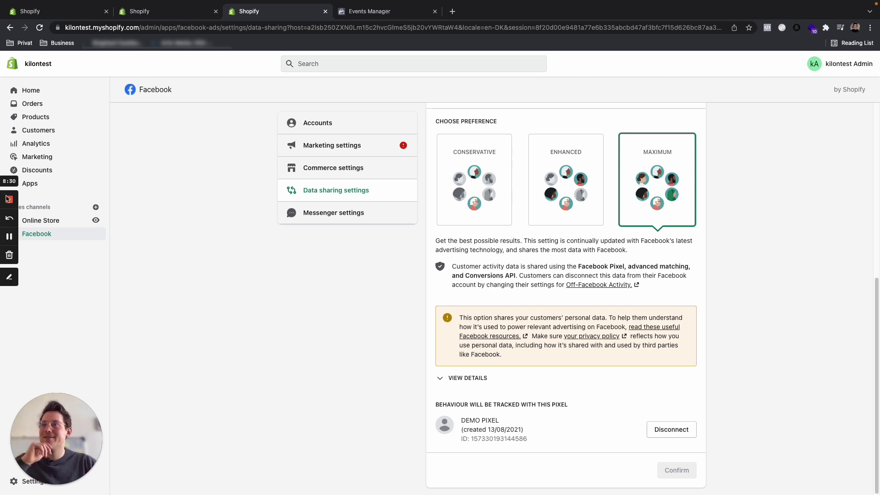